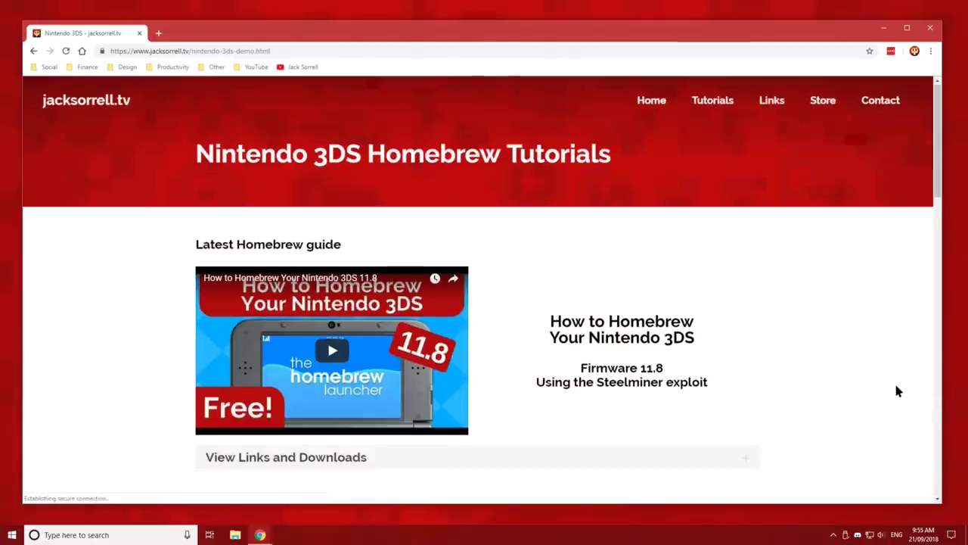
Step: Expand the links and downloads of the latest Homebrew guide and open bruteforcemovable.com
scroll(894, 381, "down", 2)
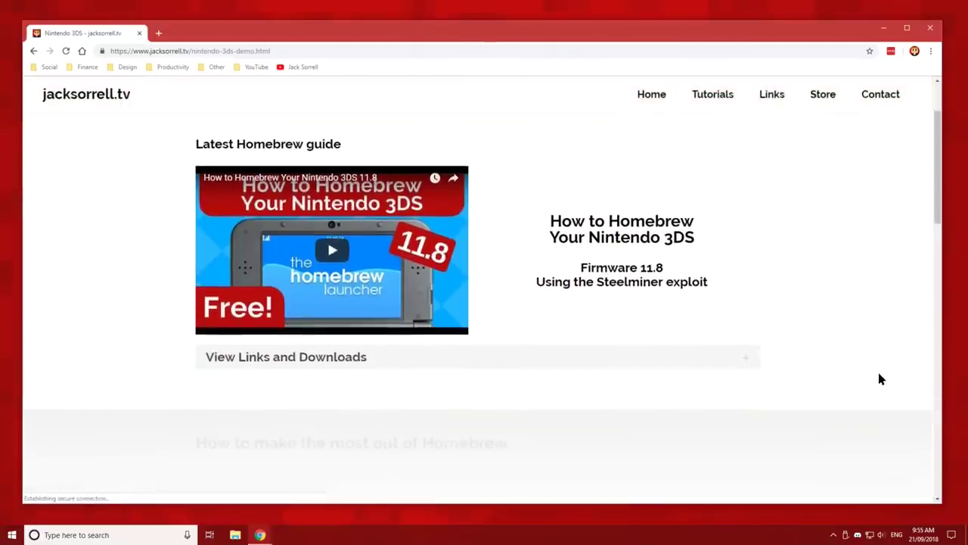
left_click(743, 364)
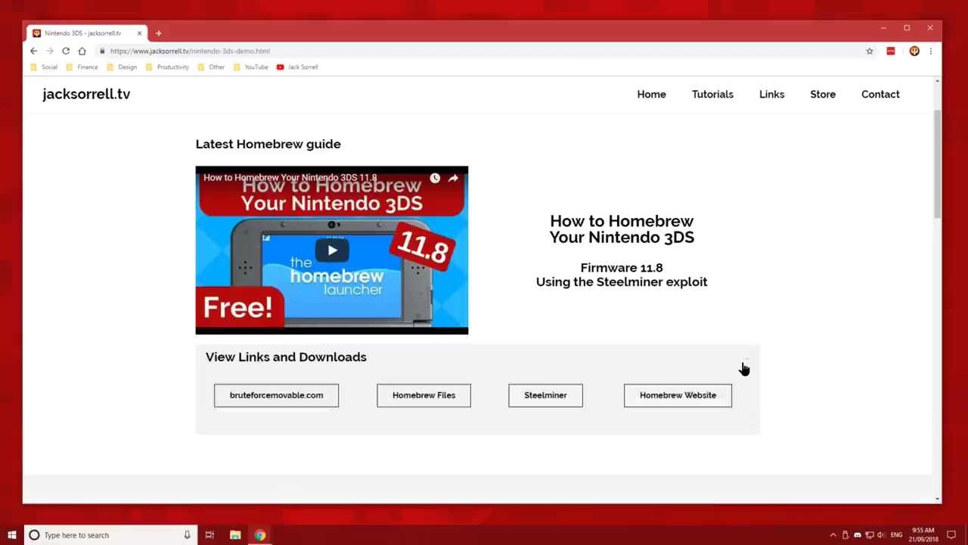
left_click(299, 405)
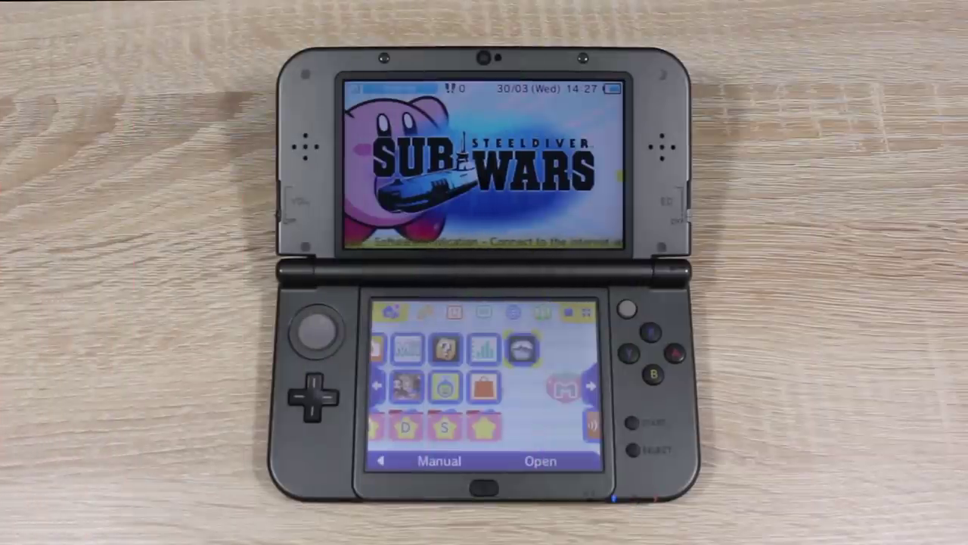
left_click(455, 312)
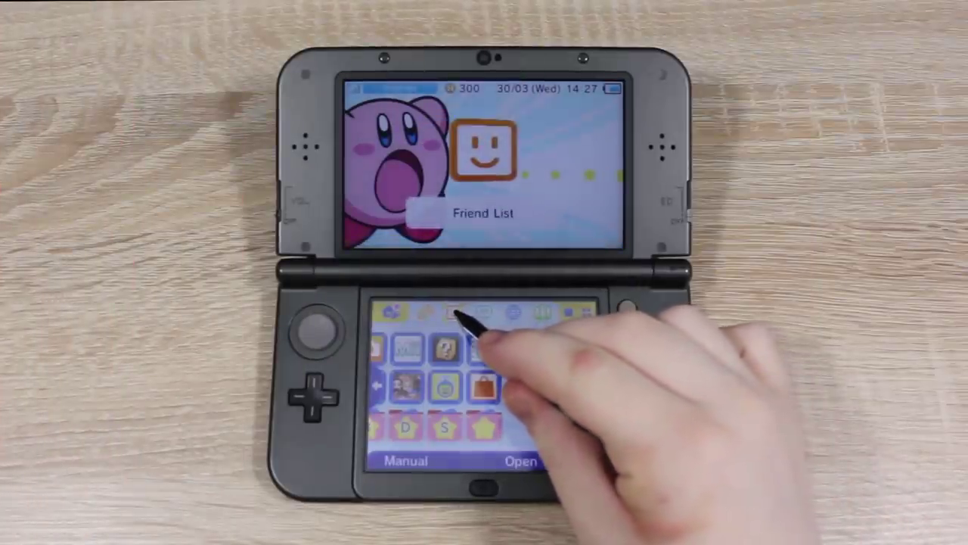
left_click(458, 315)
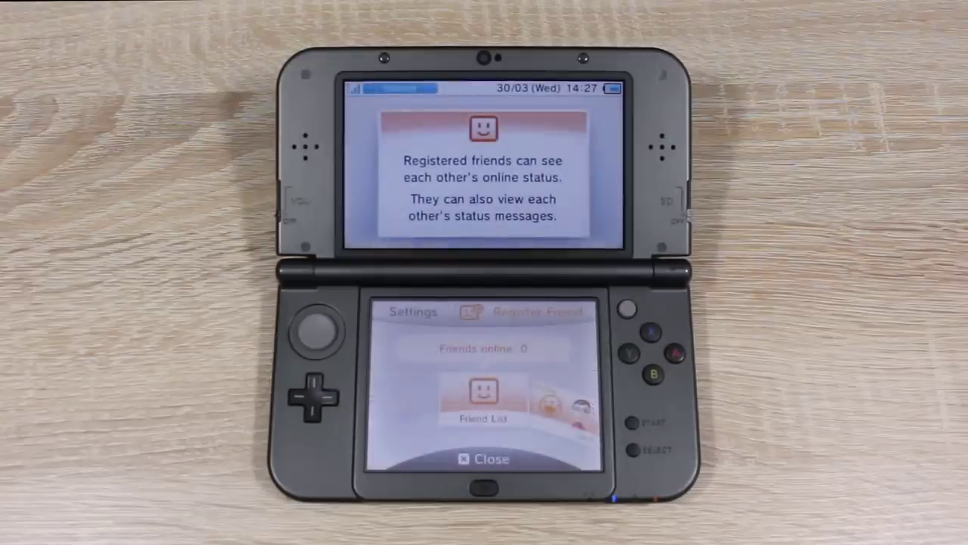
left_click(576, 412)
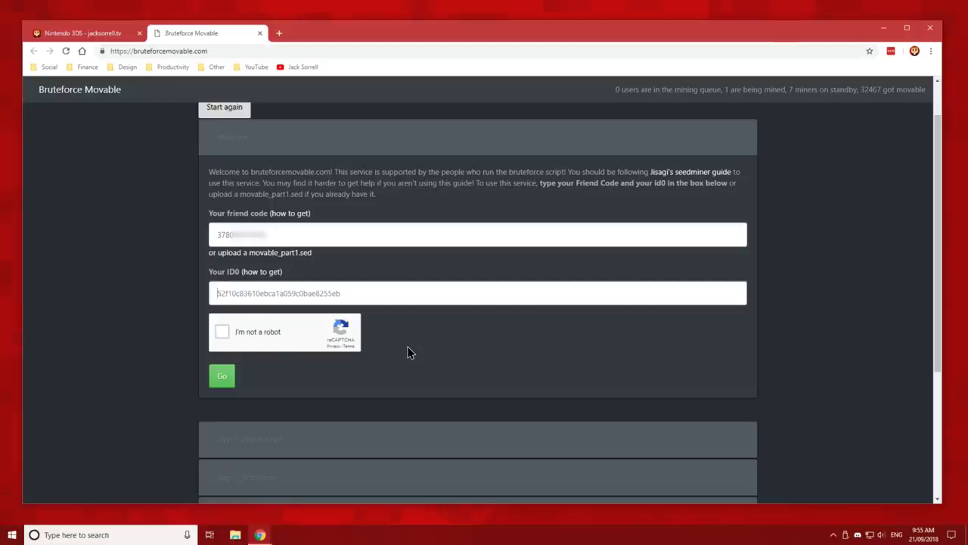
Step: Switch to File Explorer and create a folder named "My Backup" on the 3DS SD CARD (G:) drive
left_click(884, 28)
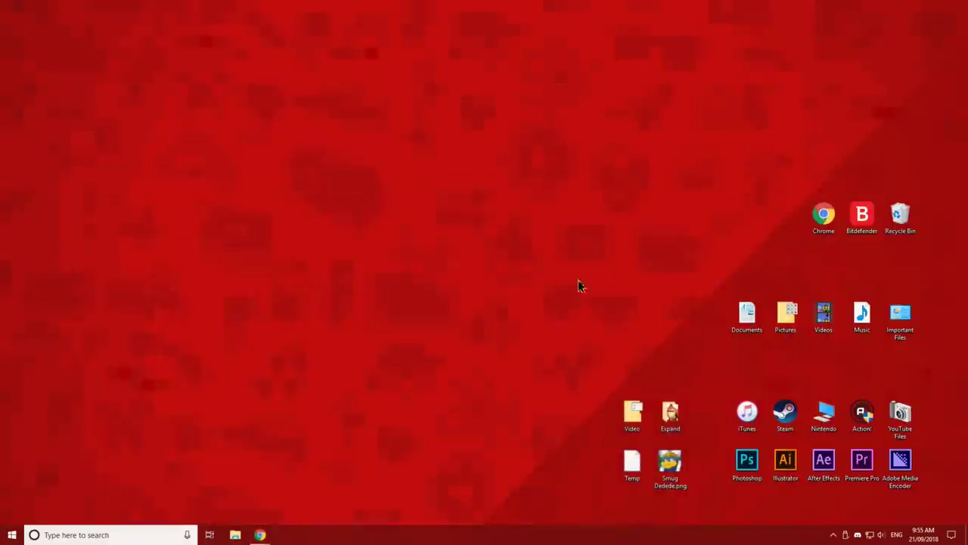
left_click(235, 535)
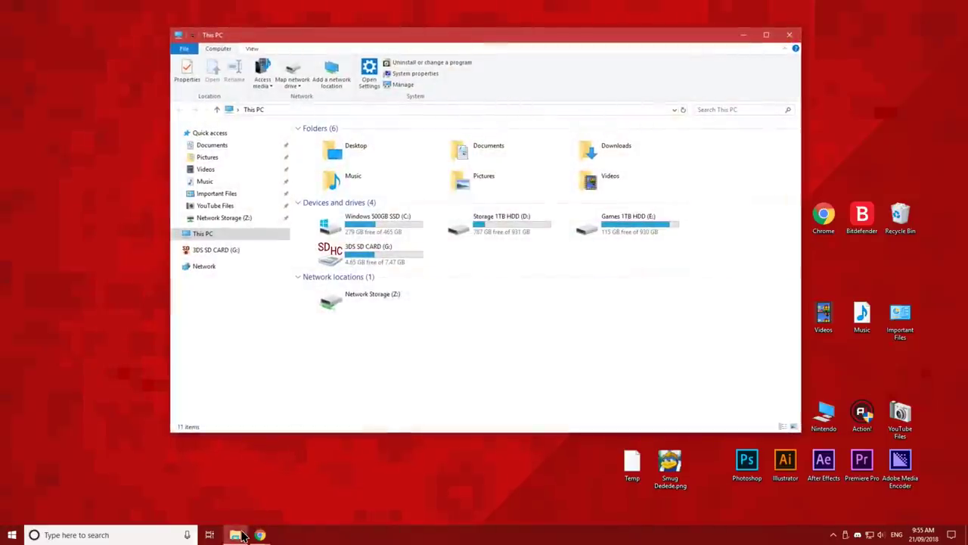
double_click(370, 262)
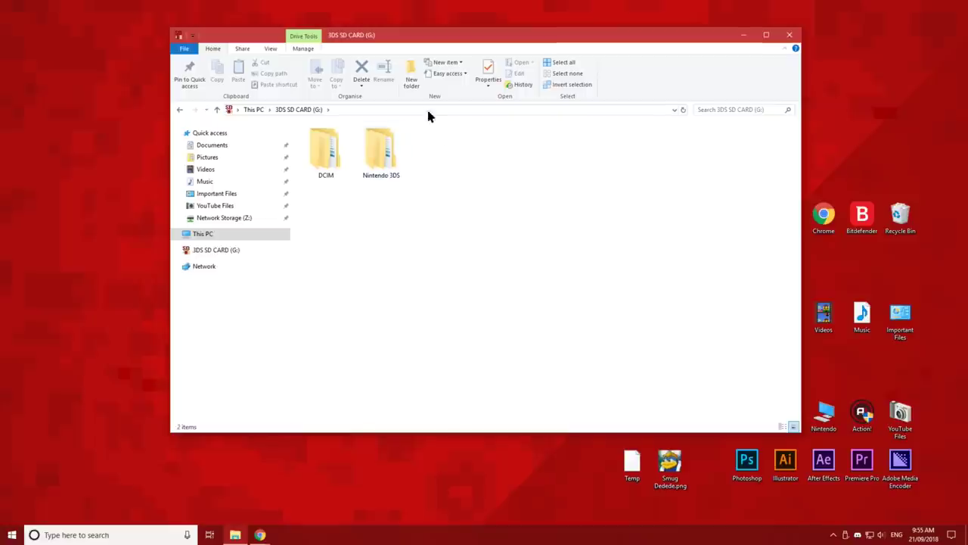
left_click(413, 83)
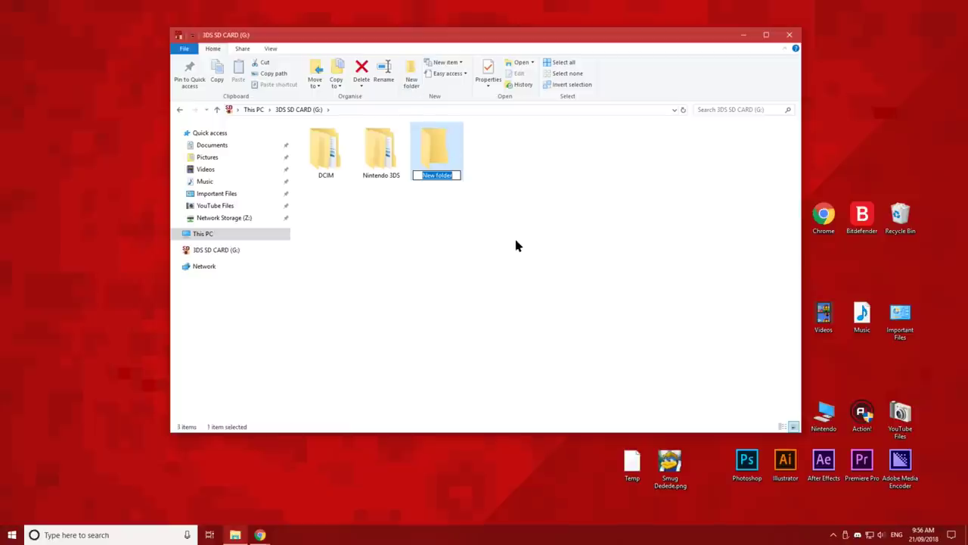
type("My Backup")
left_click(515, 245)
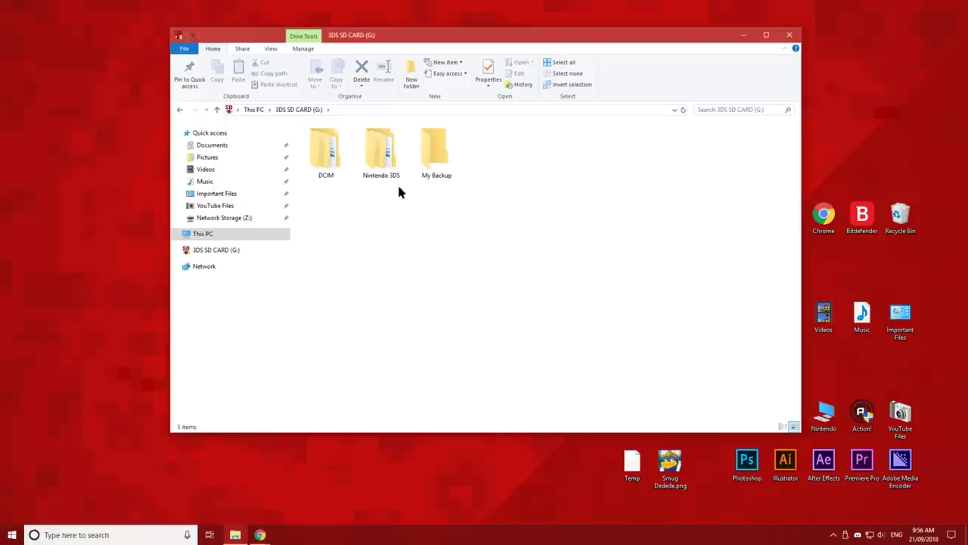
Step: Move the Nintendo 3DS folder into My Backup and check that folder's contents
left_click_drag(383, 165, 439, 172)
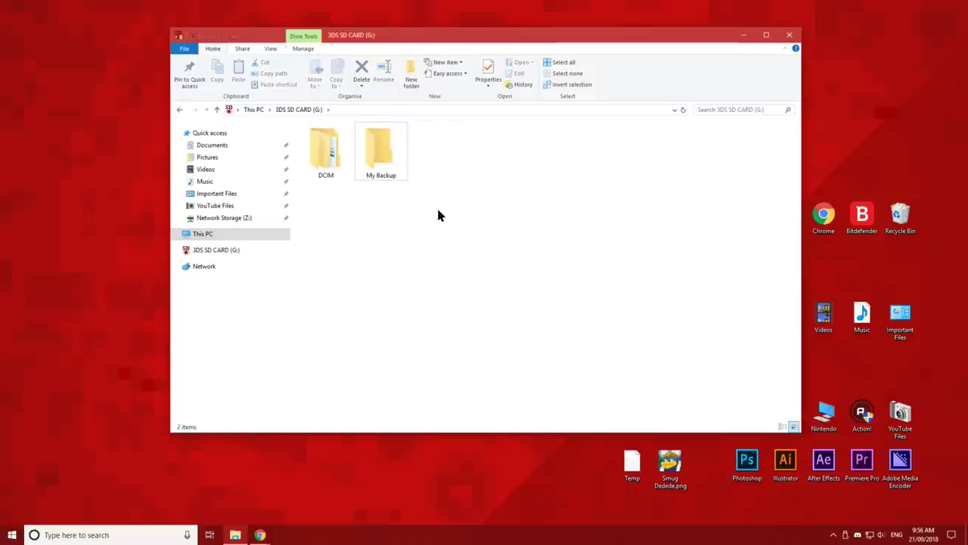
double_click(396, 166)
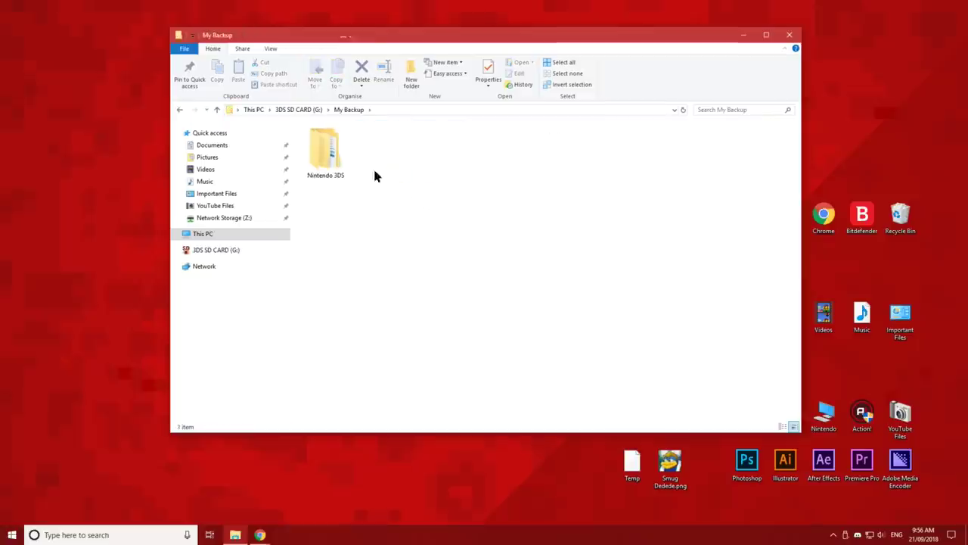
key("BackSpace")
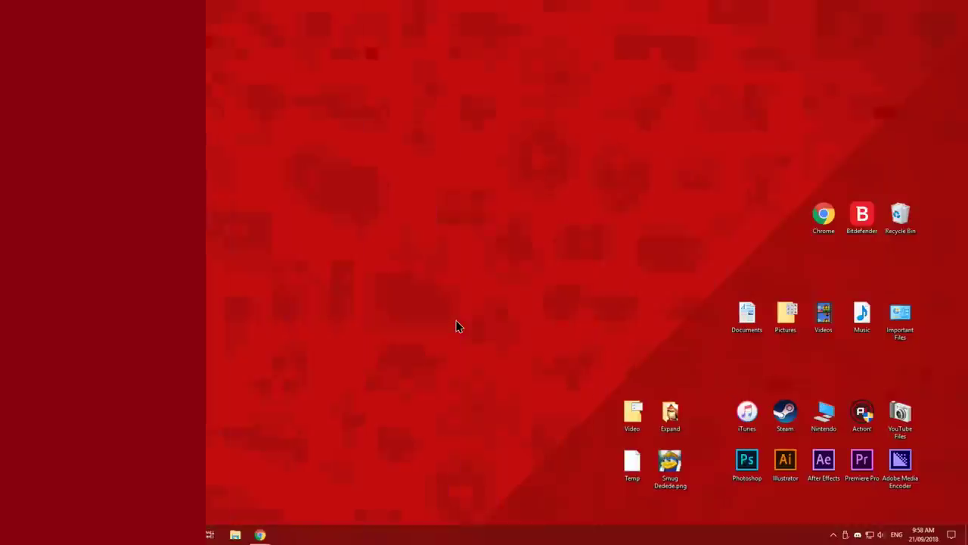
Step: Copy the name of the long-named ID folder inside the SD card's root-level Nintendo 3DS folder
key("super+e")
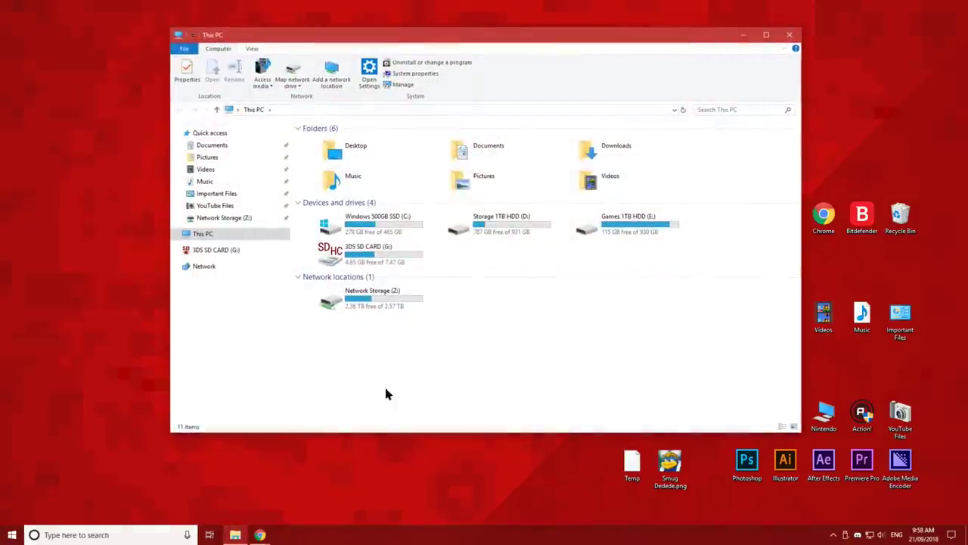
double_click(393, 255)
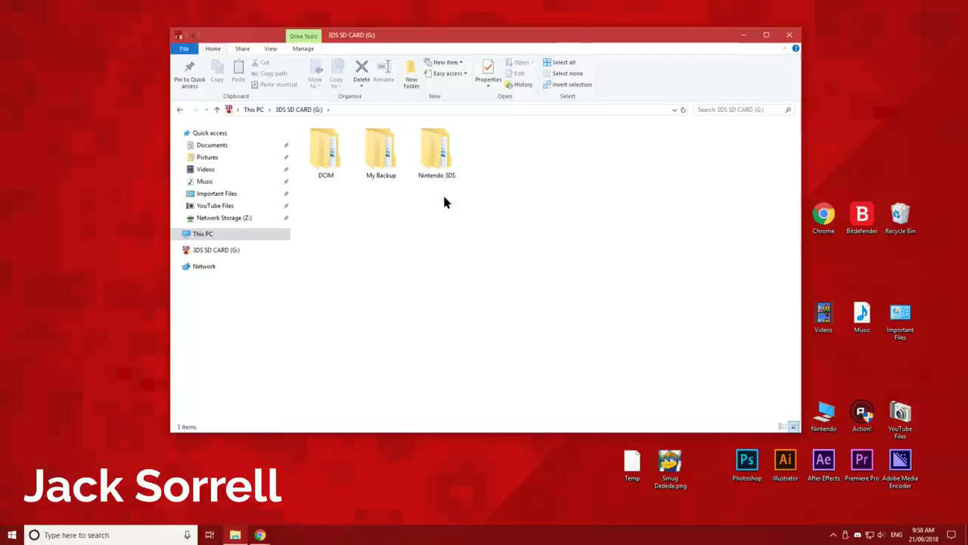
left_click(442, 144)
double_click(442, 143)
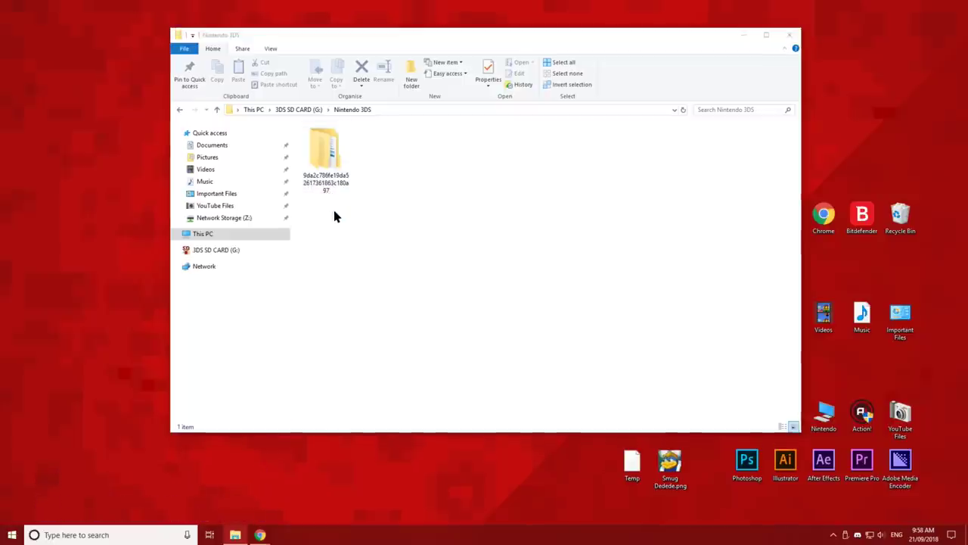
left_click(332, 167)
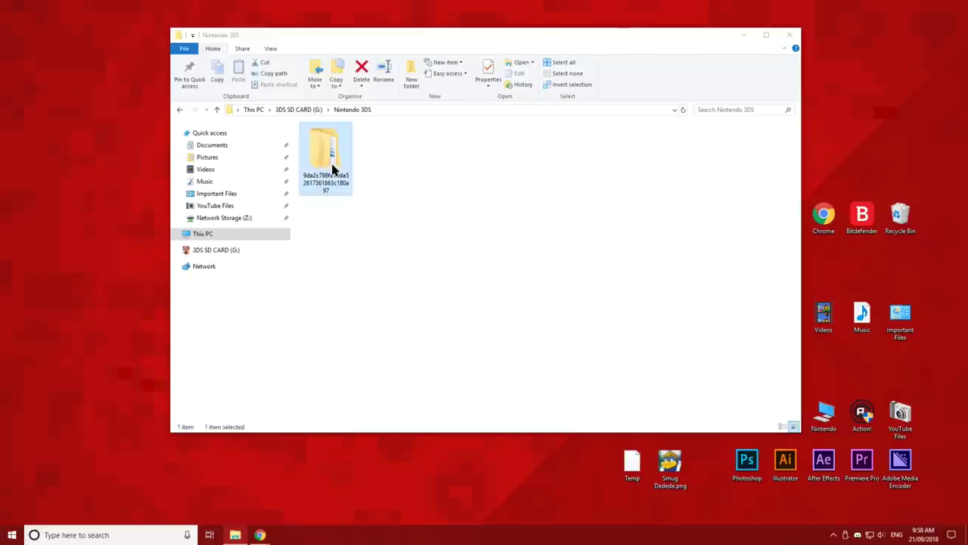
key("F2")
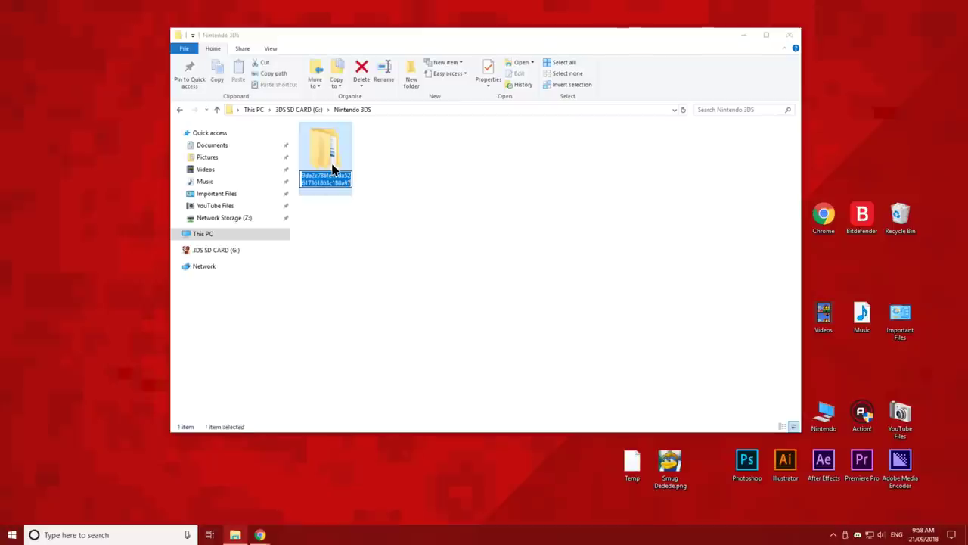
left_click(327, 245)
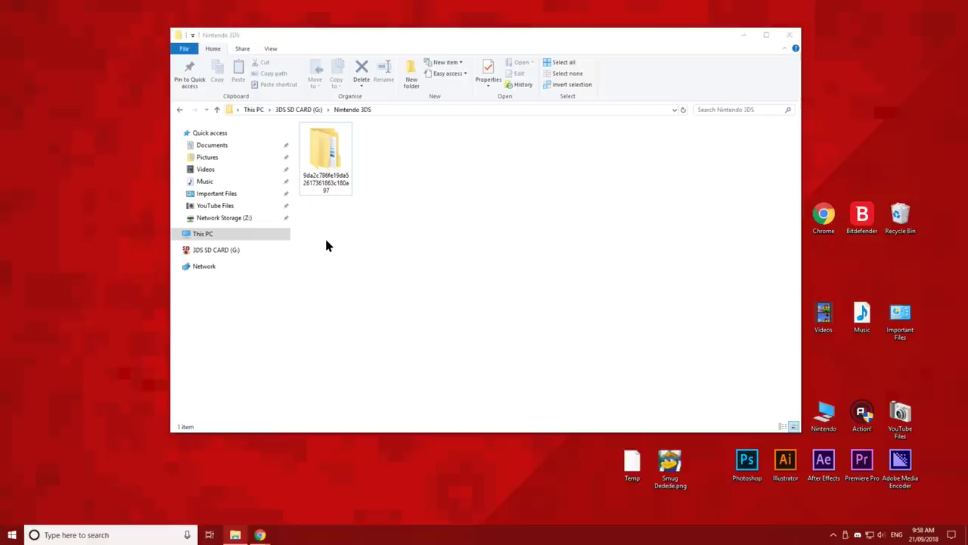
Step: Switch to the Bruteforce Movable page in Chrome and paste the copied folder name as the ID0
mouse_move(260, 534)
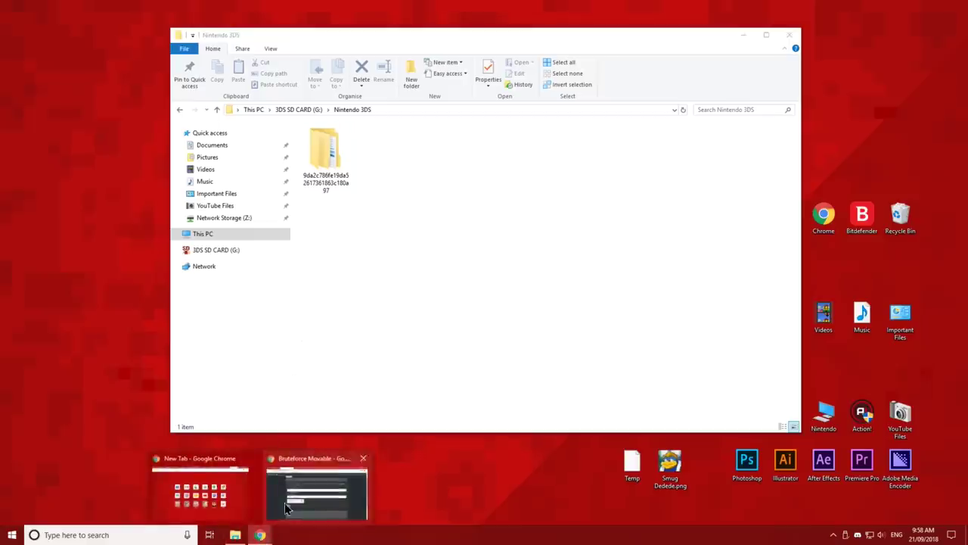
left_click(290, 472)
key("ctrl+v")
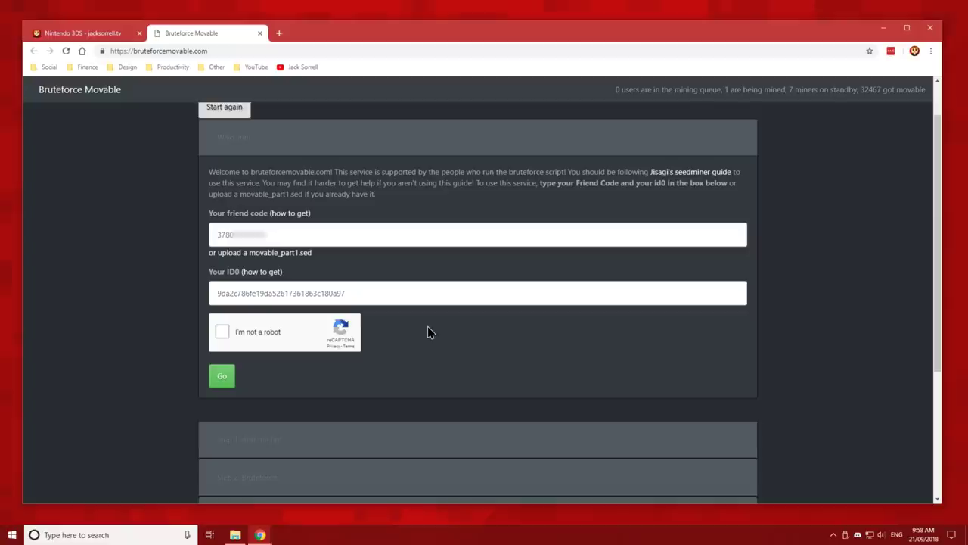
Step: Return to File Explorer and delete the Nintendo 3DS folder from the SD card's root
left_click(882, 28)
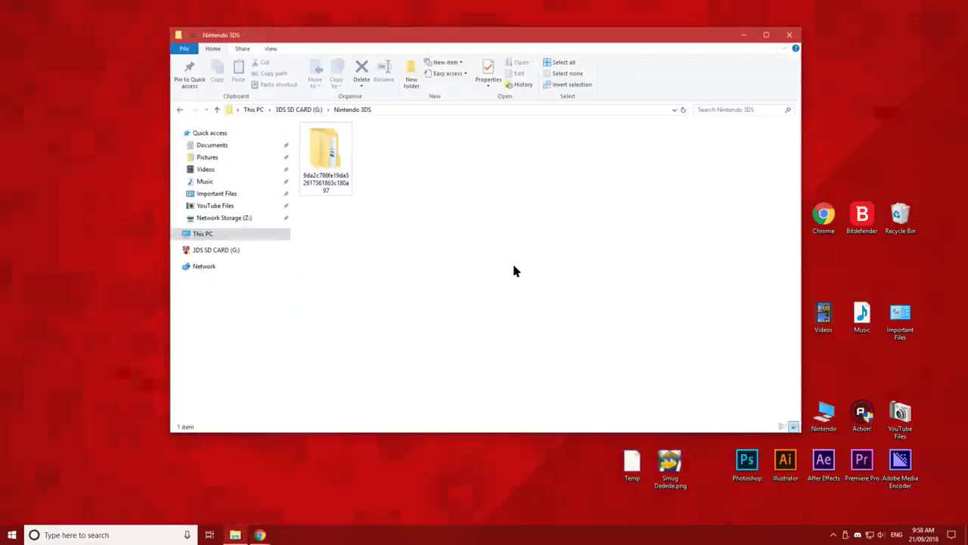
key("BackSpace")
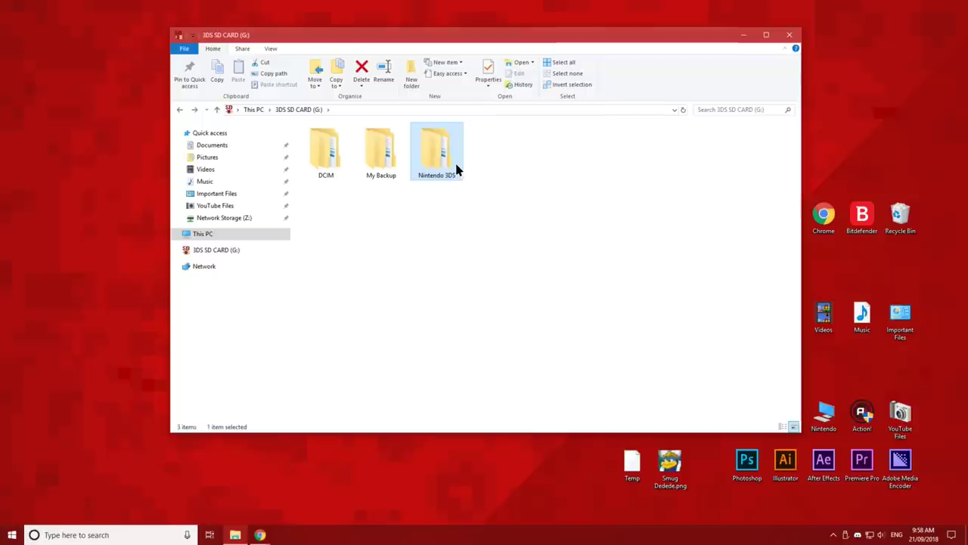
key("Delete")
left_click(516, 316)
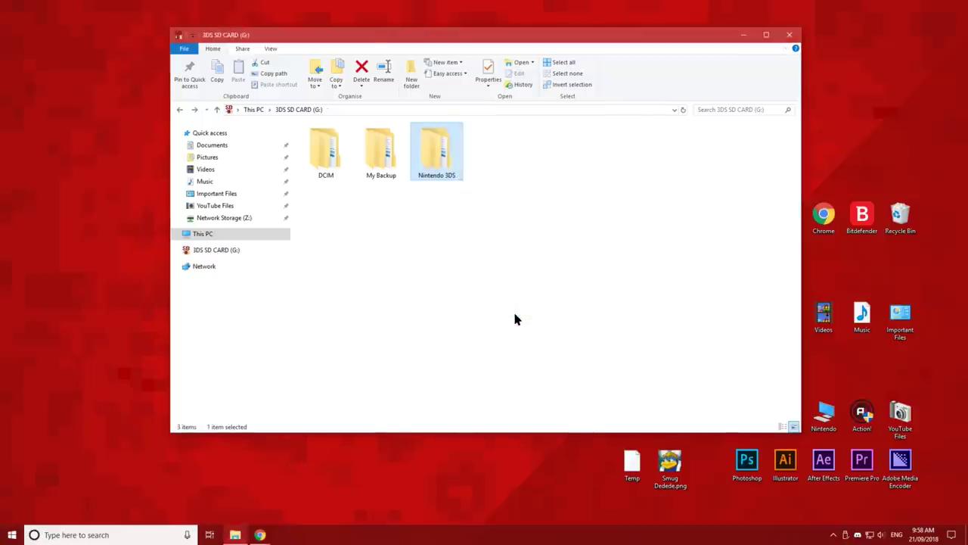
Step: Move the backed-up Nintendo 3DS folder from My Backup to the root of the SD card
left_click(386, 172)
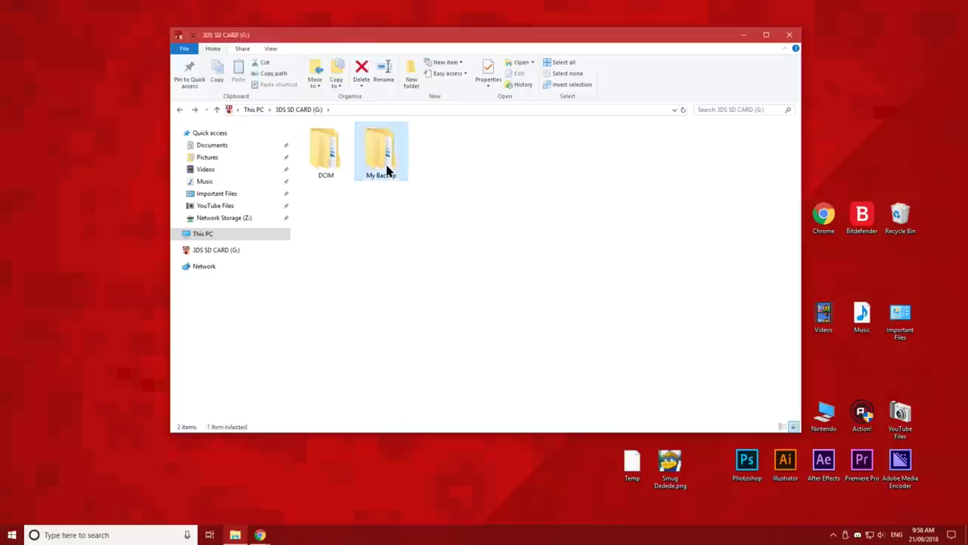
double_click(386, 172)
left_click(333, 168)
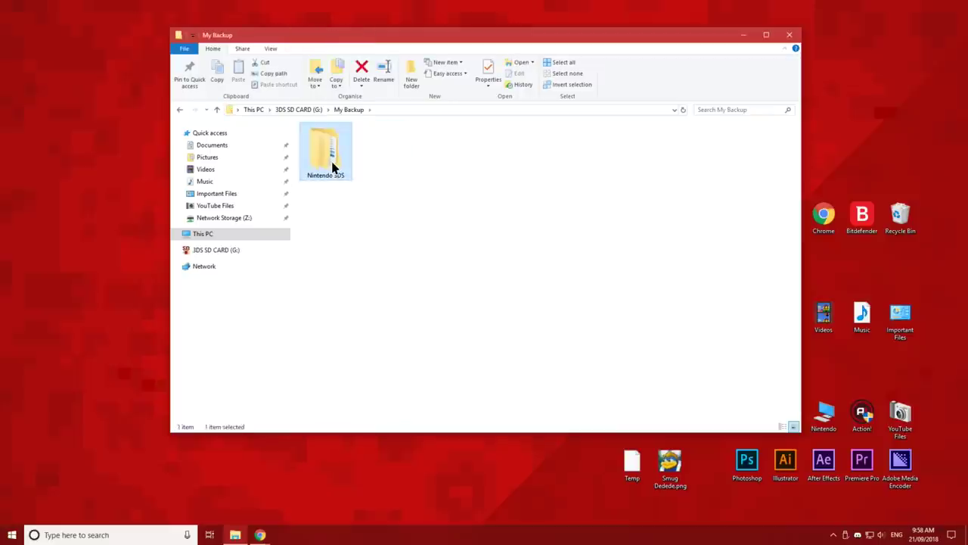
key("ctrl+x")
key("alt+Up")
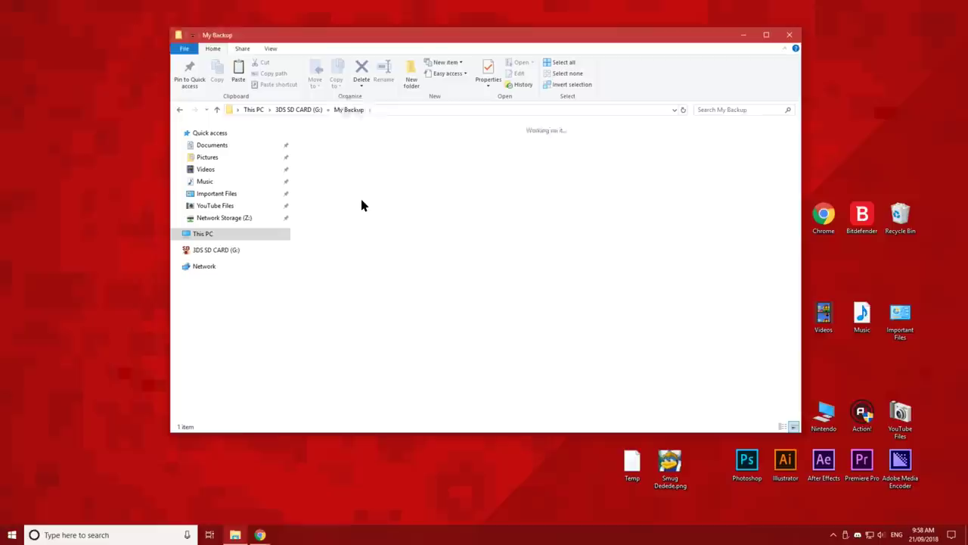
left_click(533, 221)
key("ctrl+v")
left_click(486, 271)
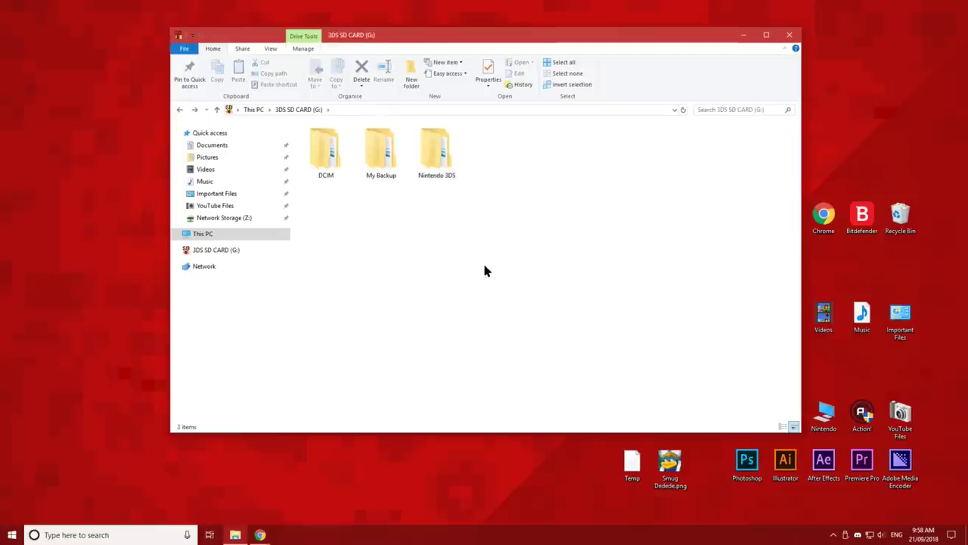
Step: Check the contents of My Backup and permanently delete that folder from the SD card
double_click(383, 173)
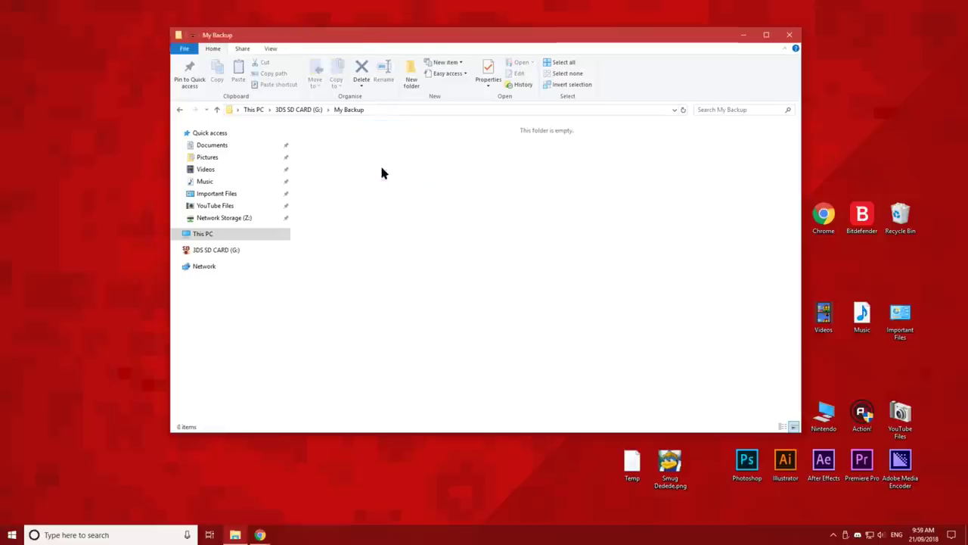
key("alt+Up")
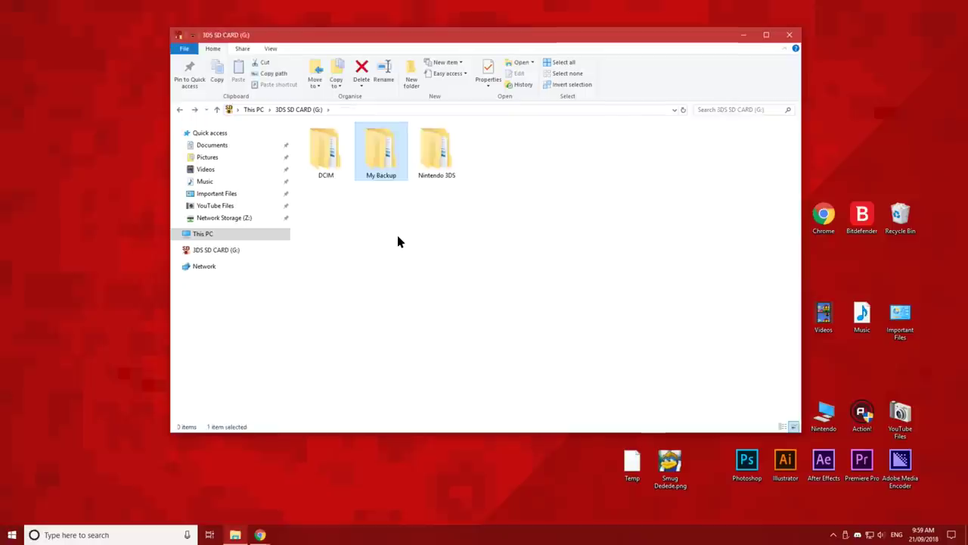
key("shift+Delete")
left_click(523, 307)
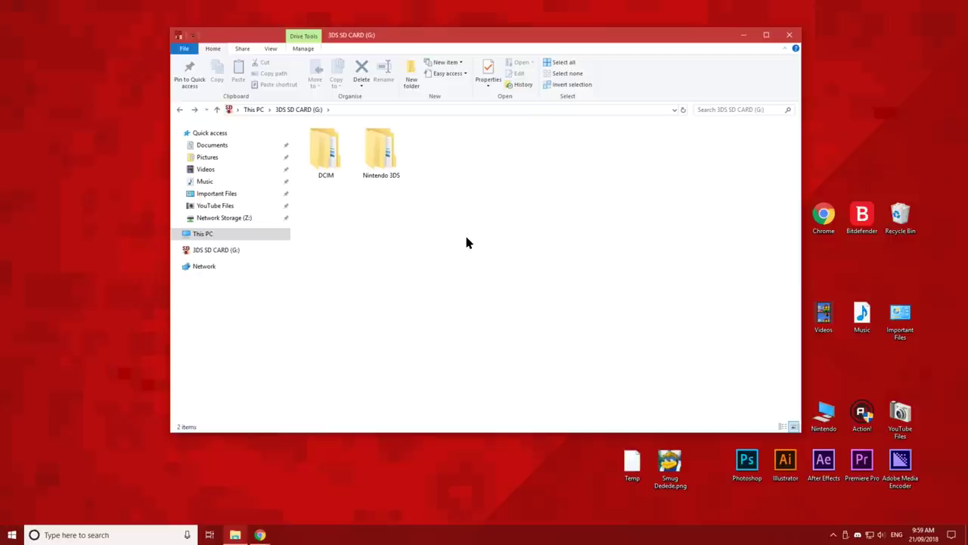
Step: Close the File Explorer window and return to the Bruteforce Movable page in Chrome
left_click(790, 36)
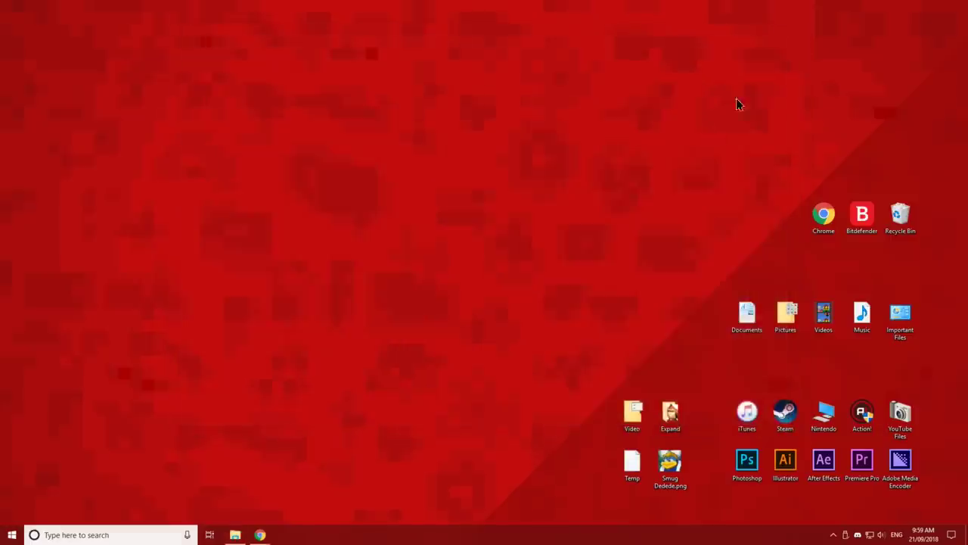
mouse_move(267, 529)
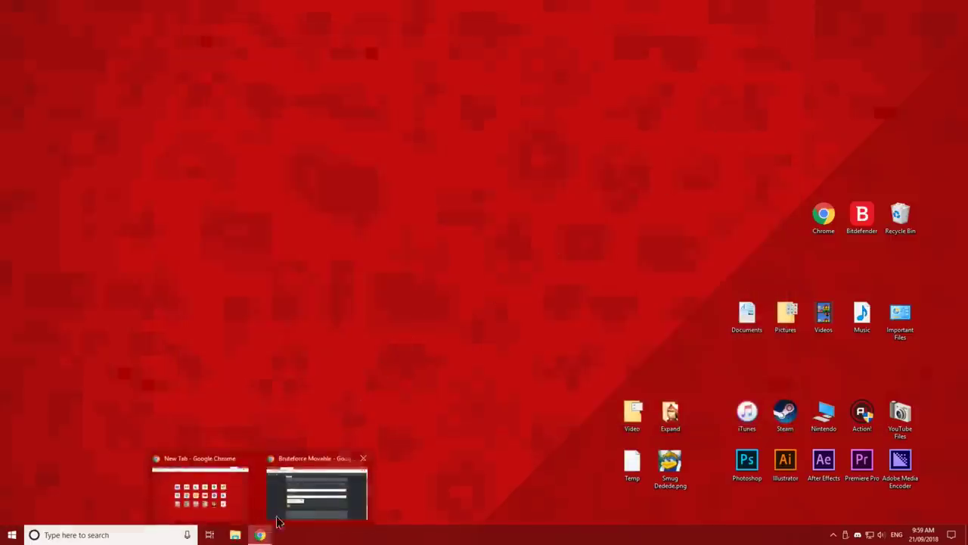
left_click(292, 496)
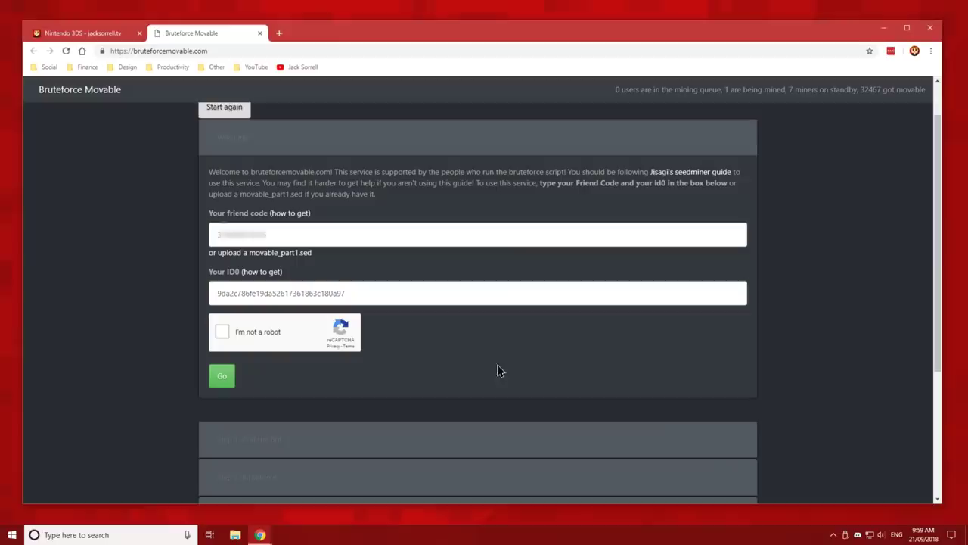
Step: Pass the reCAPTCHA check, submit the friend code and ID0, and continue with having someone else bruteforce the movable.sed
left_click(223, 339)
left_click(223, 378)
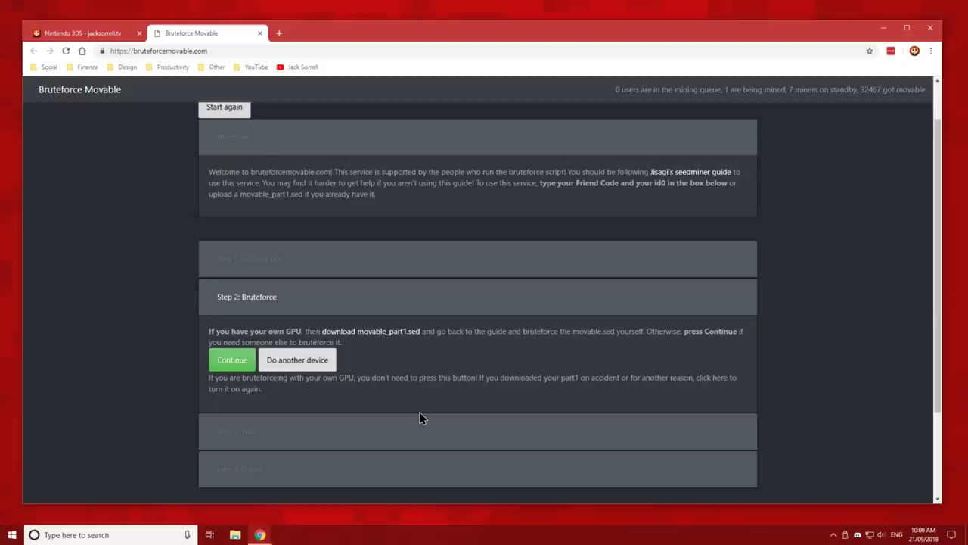
left_click(239, 370)
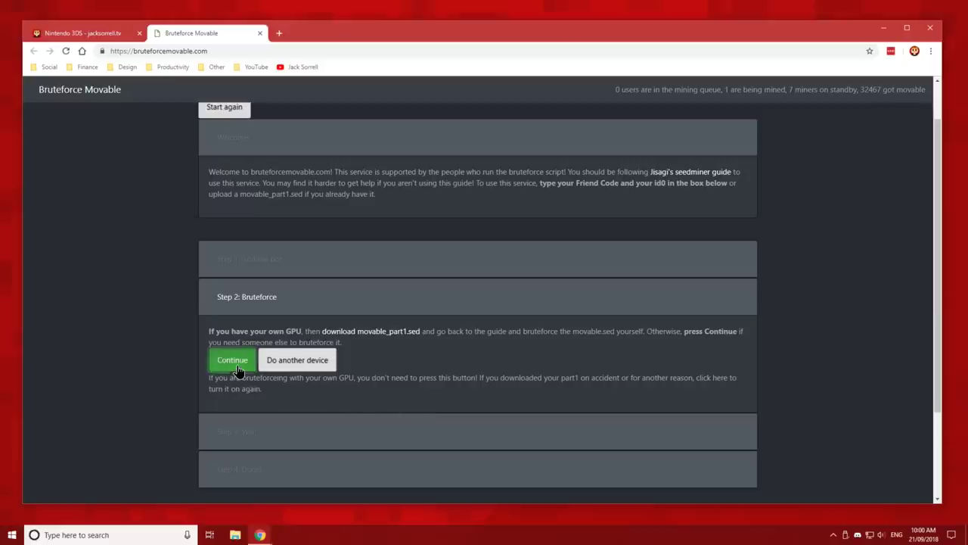
Step: Download movable.sed from the completed Step 4 section and save it to the Desktop
scroll(774, 427, "down", 2)
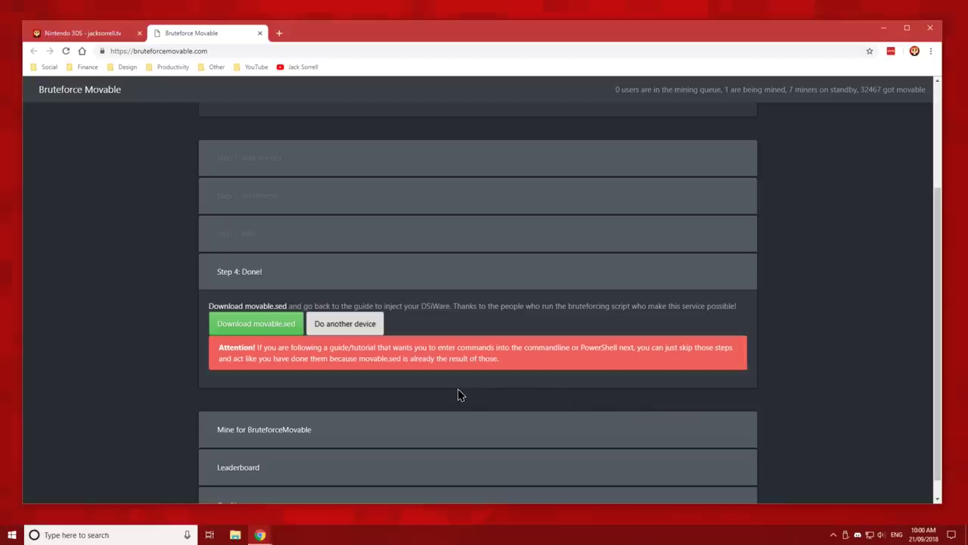
left_click(271, 325)
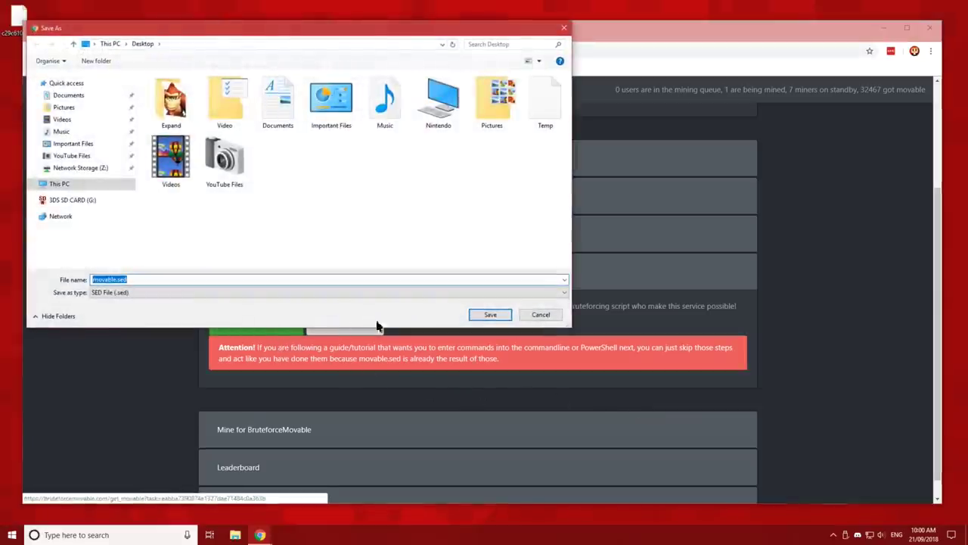
left_click(492, 314)
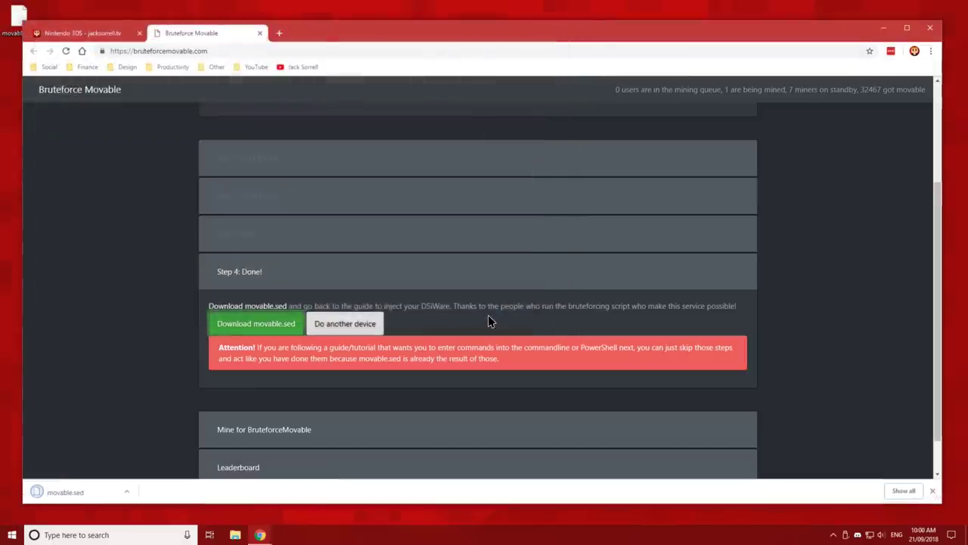
Step: Minimise the browser and move the movable.sed icon to the empty lower-left area of the desktop
left_click(884, 28)
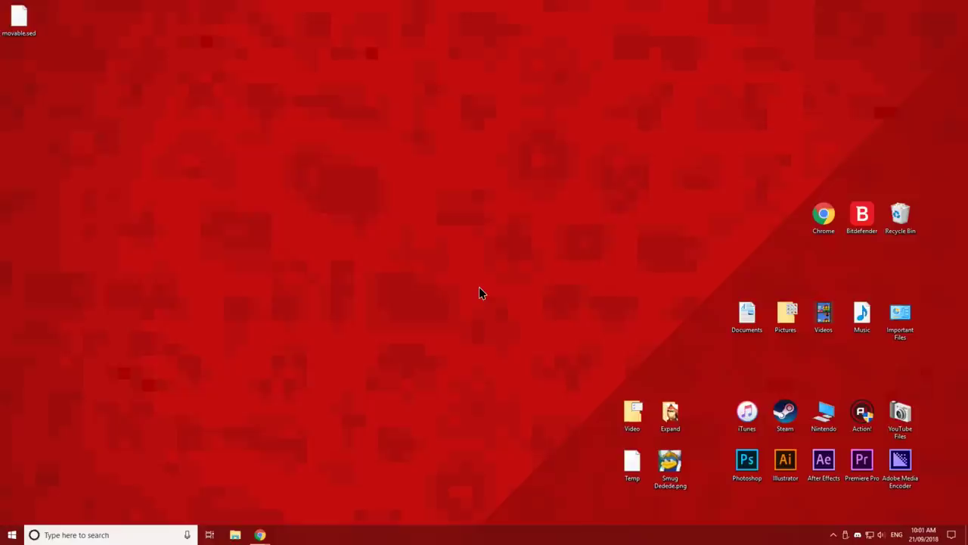
left_click_drag(18, 20, 70, 199)
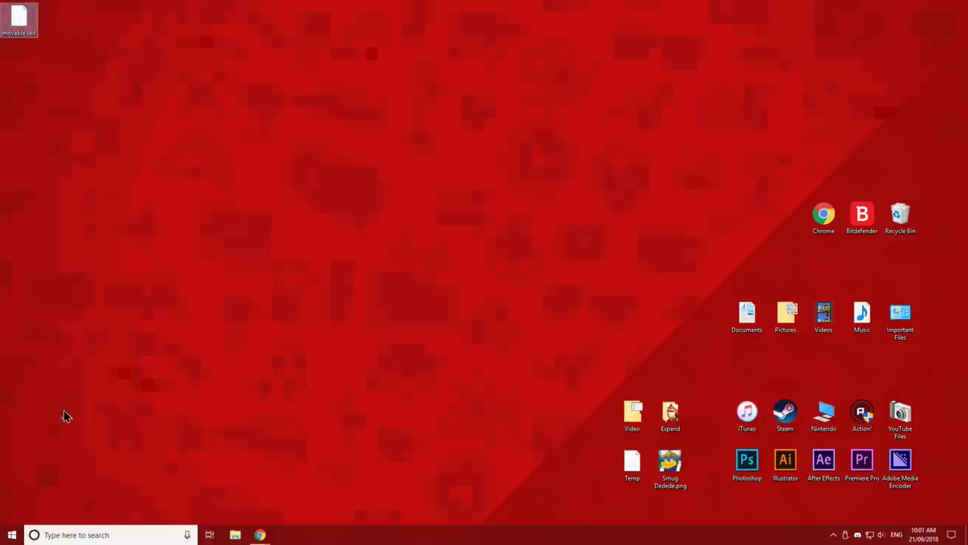
left_click_drag(63, 412, 65, 411)
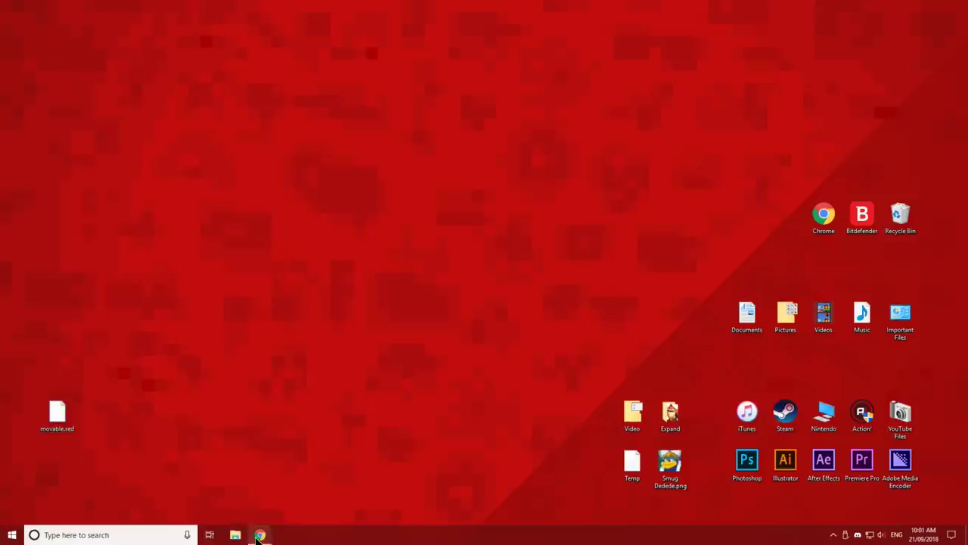
Step: Return to Chrome, close the Bruteforce Movable page, and download 3DS 11.8 Homebrew Files.zip from the guide's links to the Desktop
mouse_move(260, 533)
left_click(305, 501)
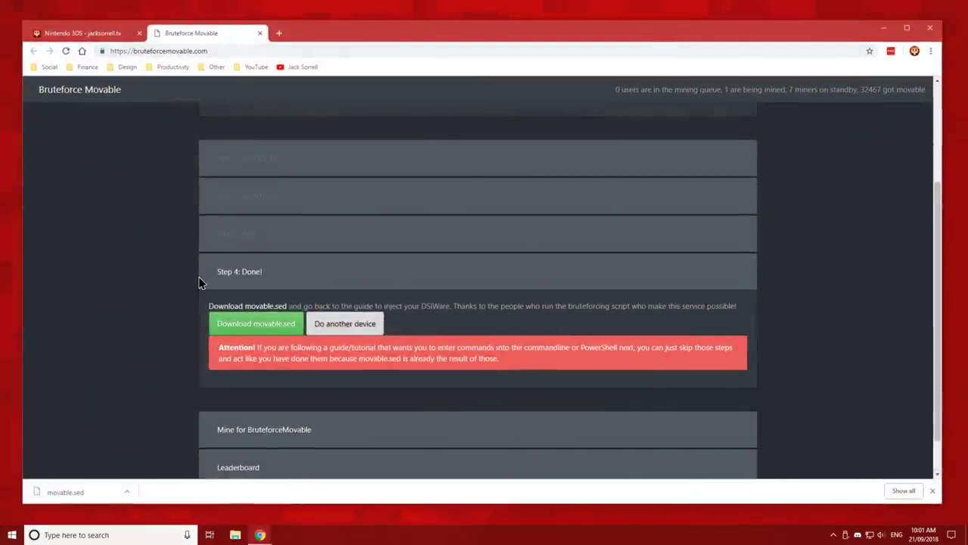
left_click(260, 34)
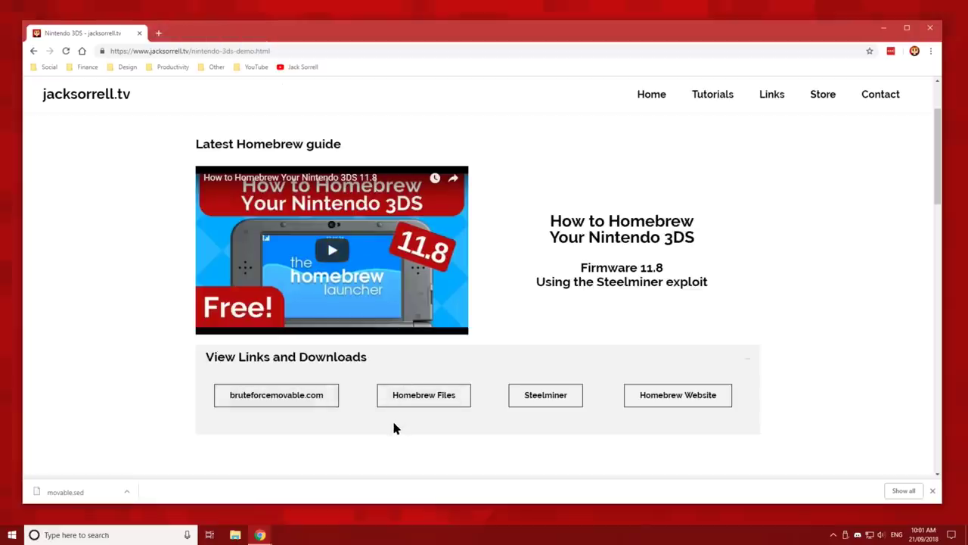
left_click(425, 401)
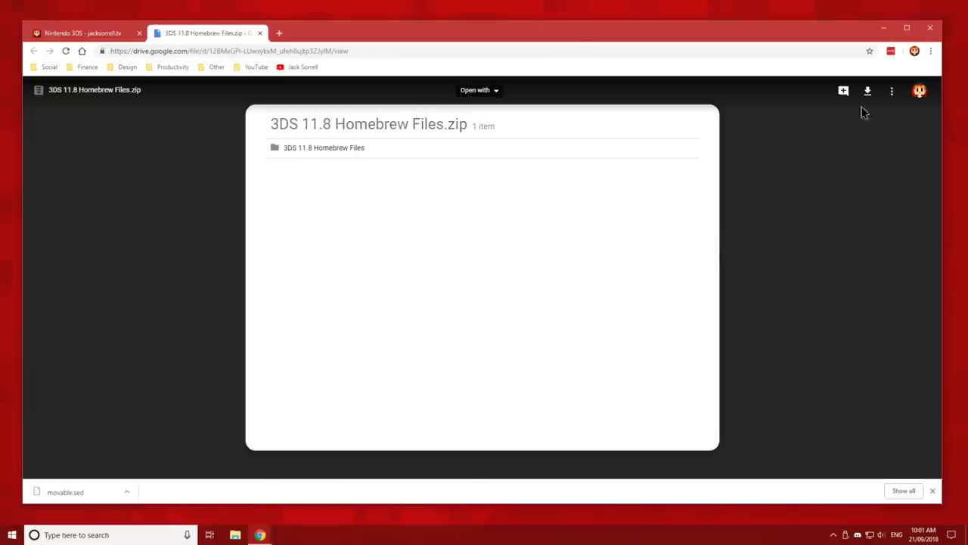
left_click(868, 91)
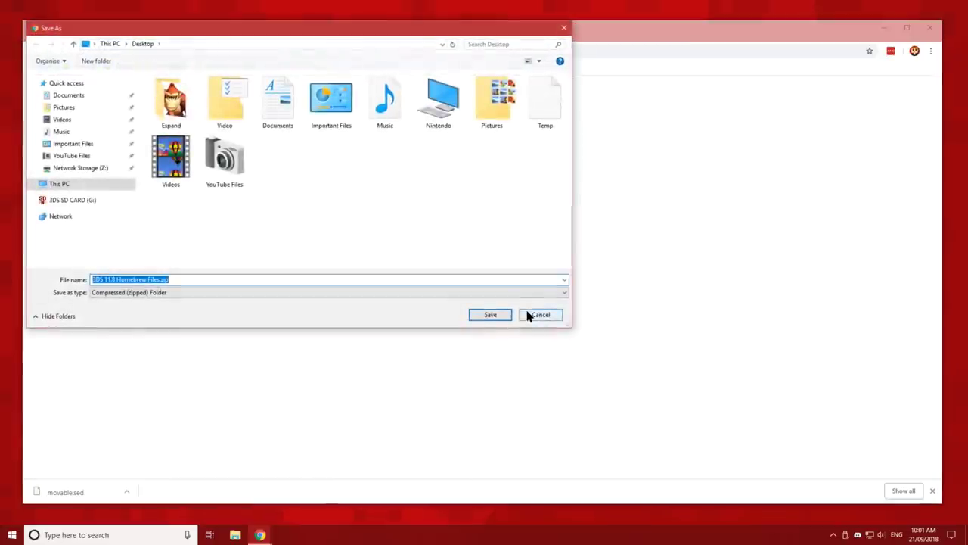
left_click(489, 315)
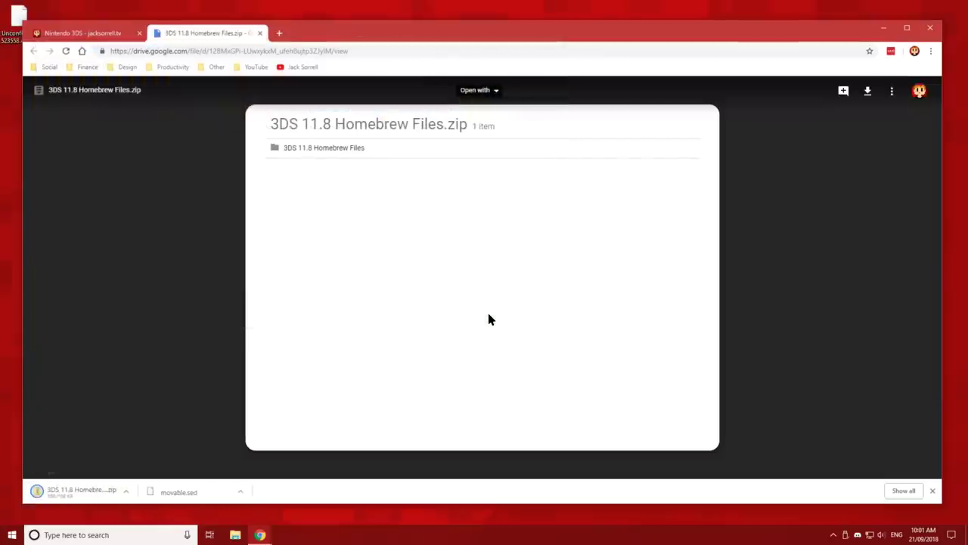
left_click(259, 33)
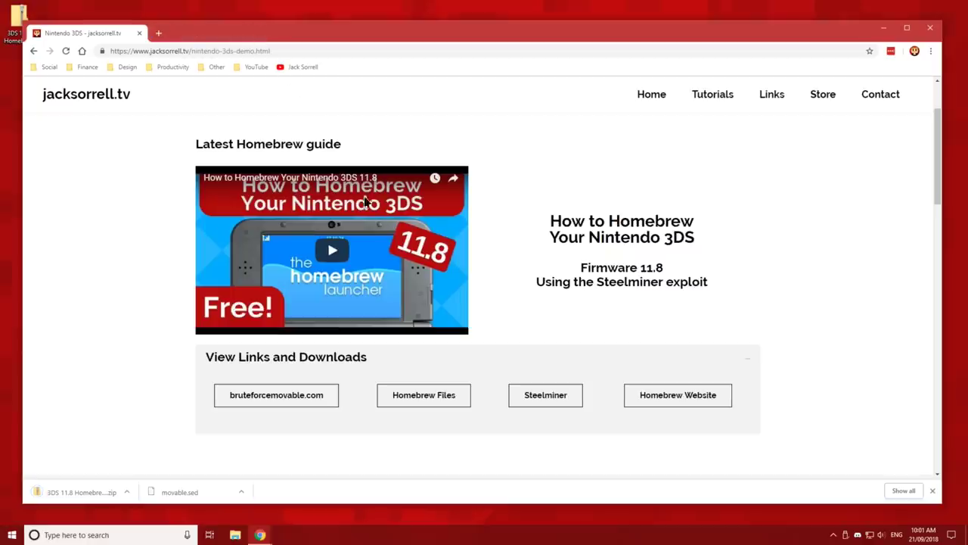
Step: Open the Steelminer site from the guide's links and choose the Desktop's movable.sed as the file for creating the save
left_click(547, 401)
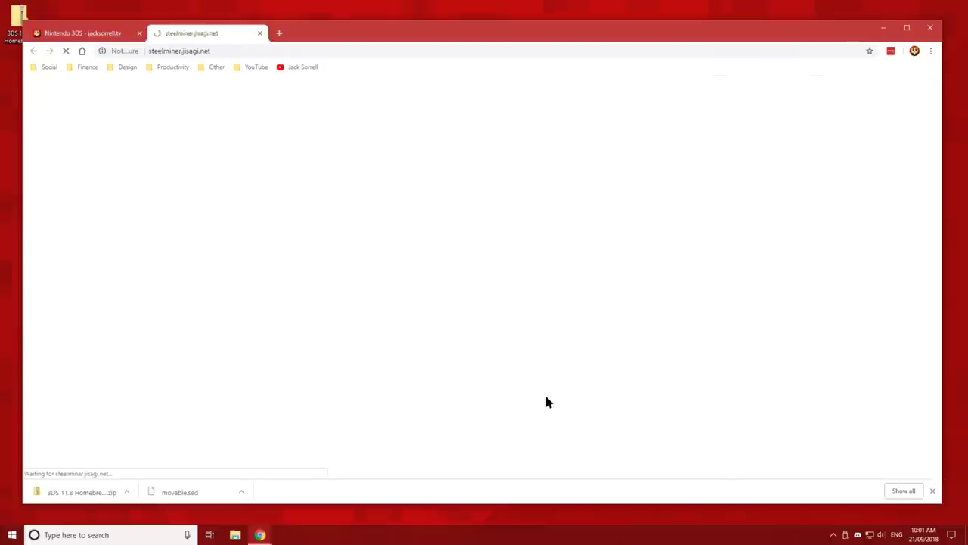
scroll(548, 402, "down", 3)
scroll(548, 402, "down", 12)
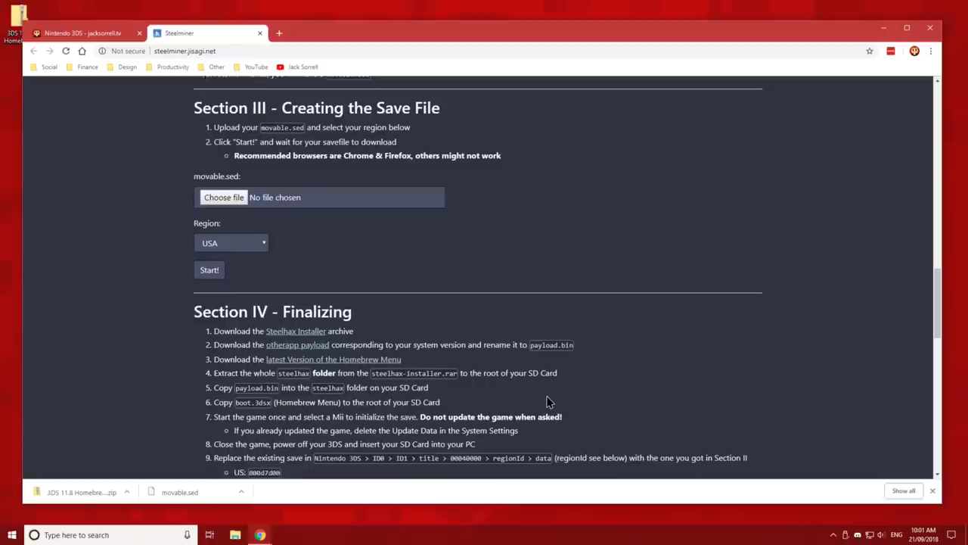
left_click(236, 199)
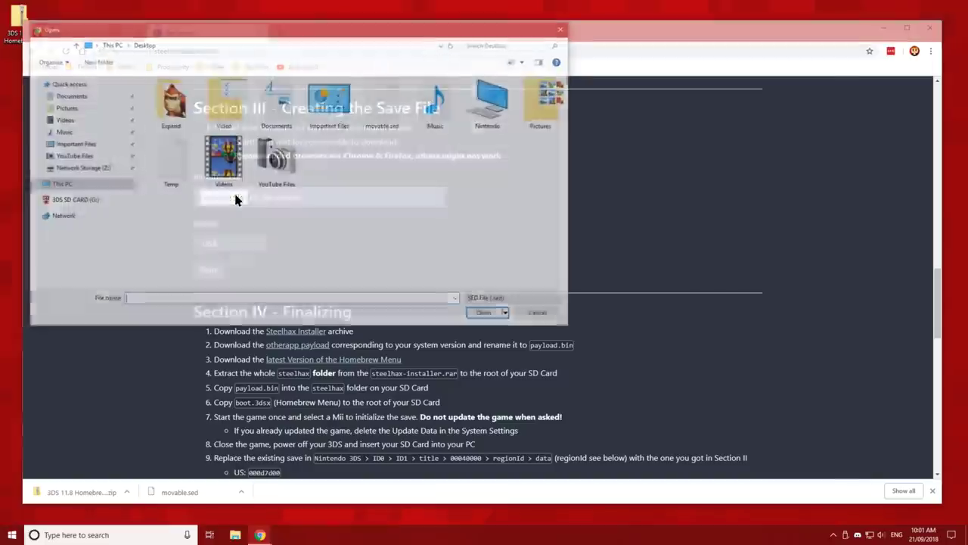
left_click(380, 123)
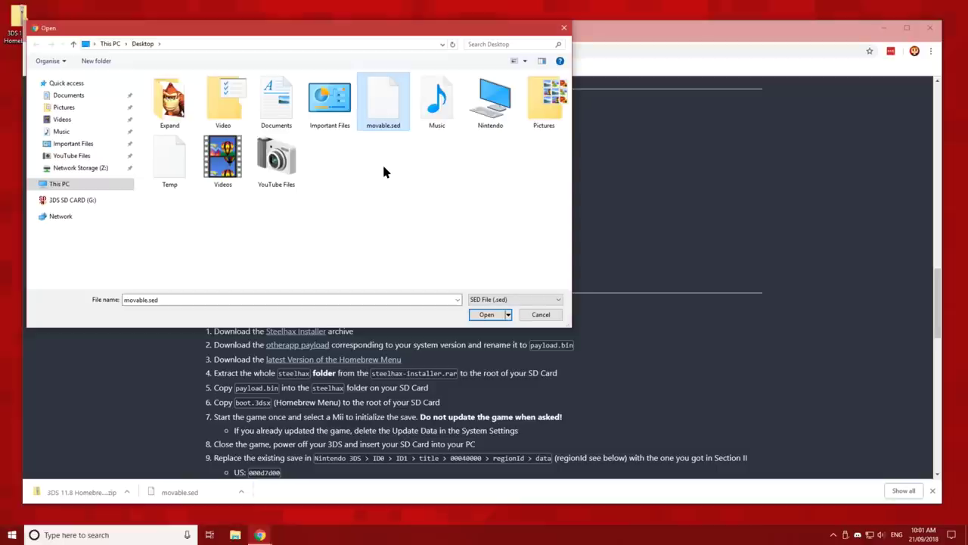
left_click(481, 315)
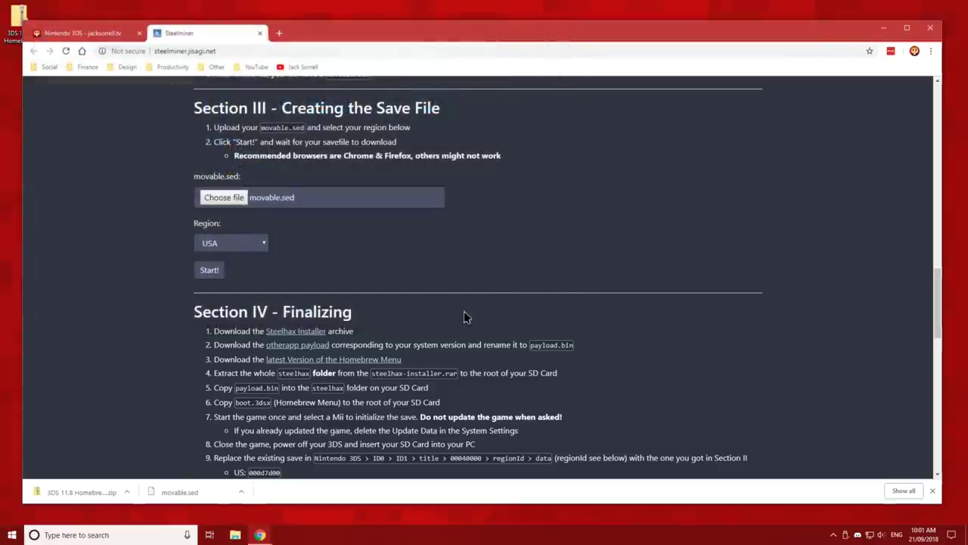
Step: Set the region to Europe, generate the save file, store 00000001.sav on the Desktop, and close the Steelminer page
left_click(224, 246)
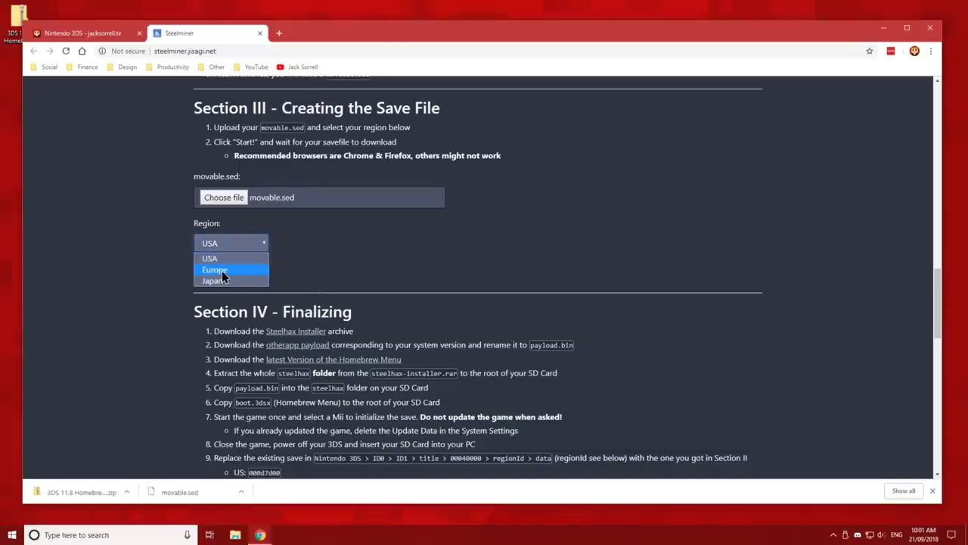
left_click(222, 271)
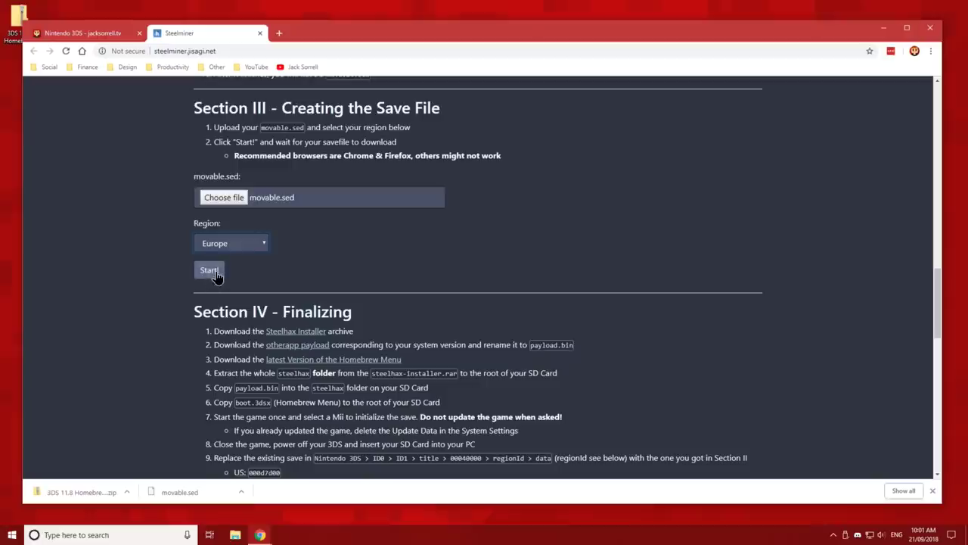
left_click(216, 275)
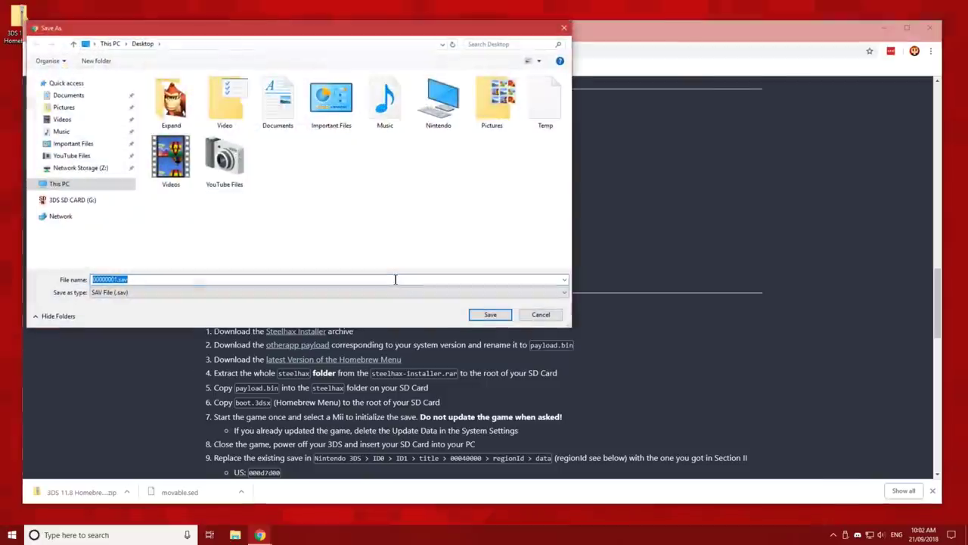
left_click(486, 314)
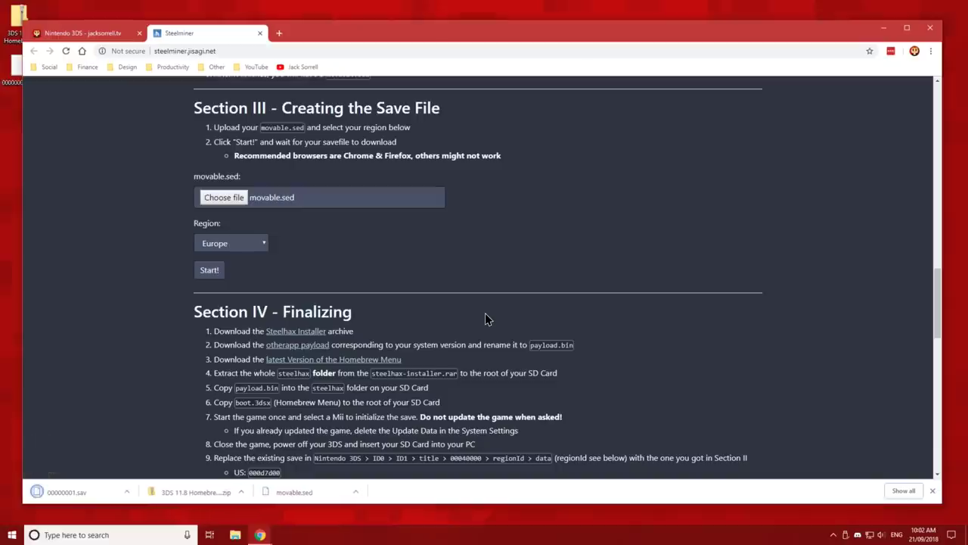
left_click(261, 33)
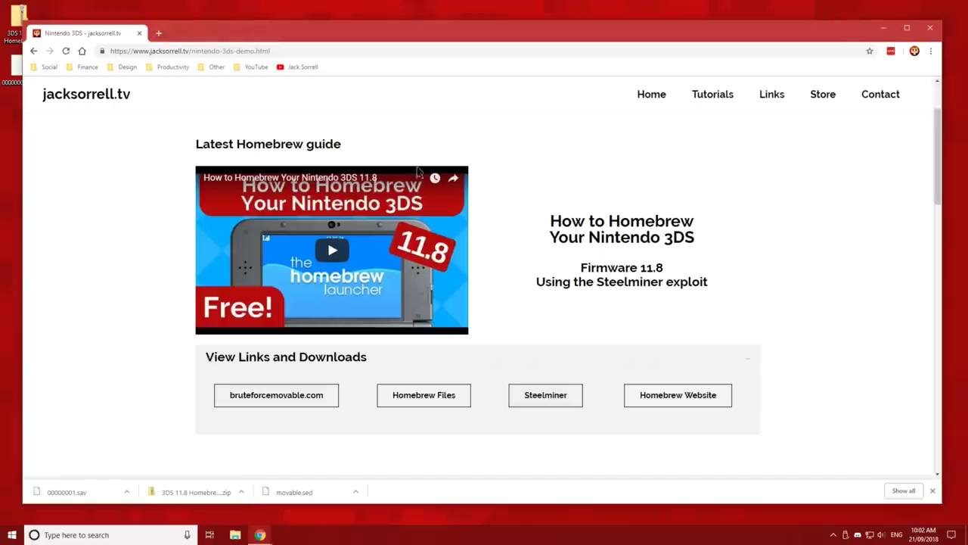
Step: Minimise the browser and line up 00000001.sav and 3DS 11.8 Homebrew Files.zip beside movable.sed on the desktop
left_click(884, 28)
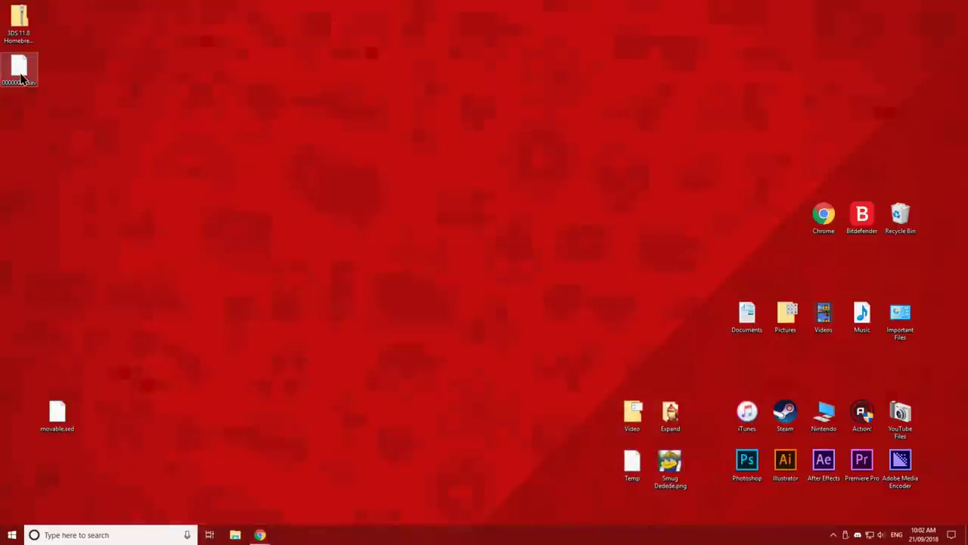
left_click_drag(23, 76, 104, 421)
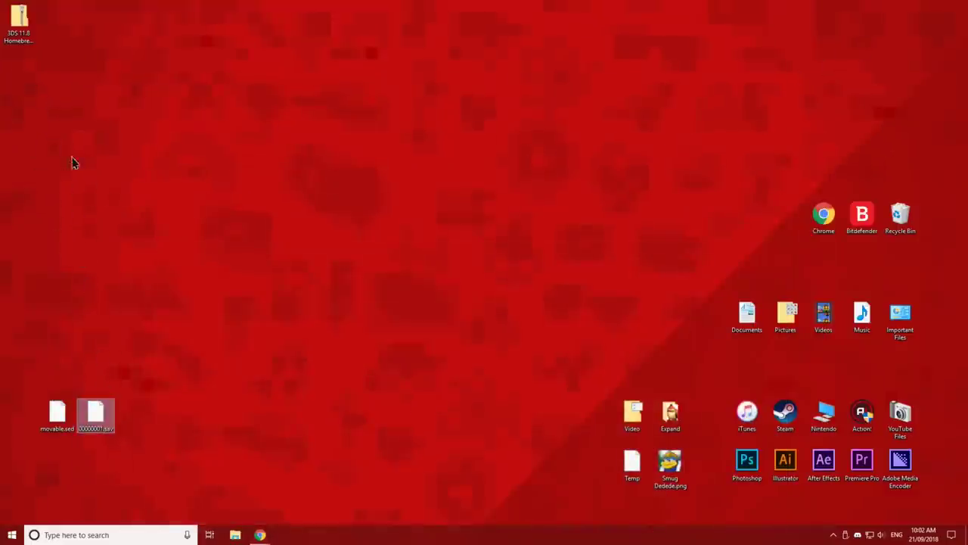
left_click(19, 21)
left_click_drag(18, 21, 134, 412)
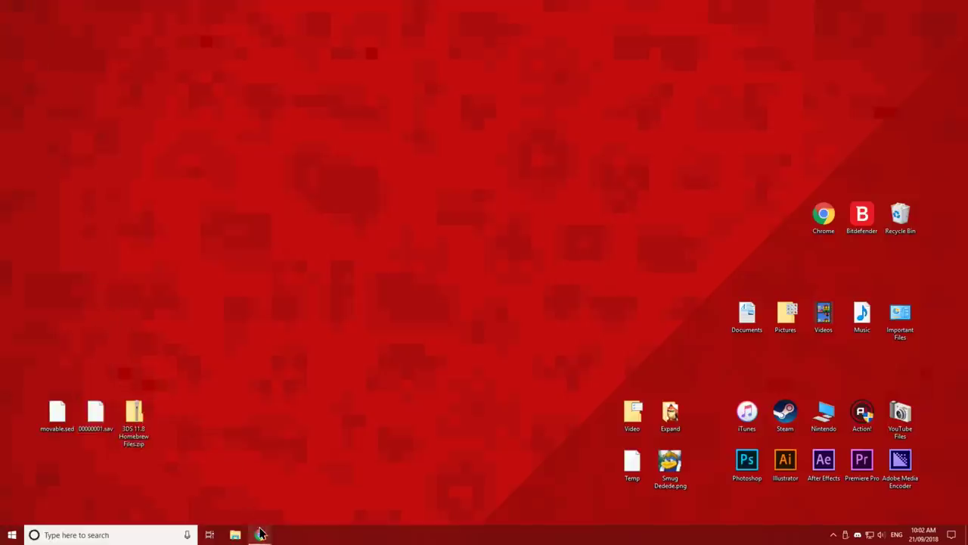
Step: Return to Chrome and open the Homebrew Website link at its Otherapp/ropbin payloads section
mouse_move(260, 533)
left_click(317, 484)
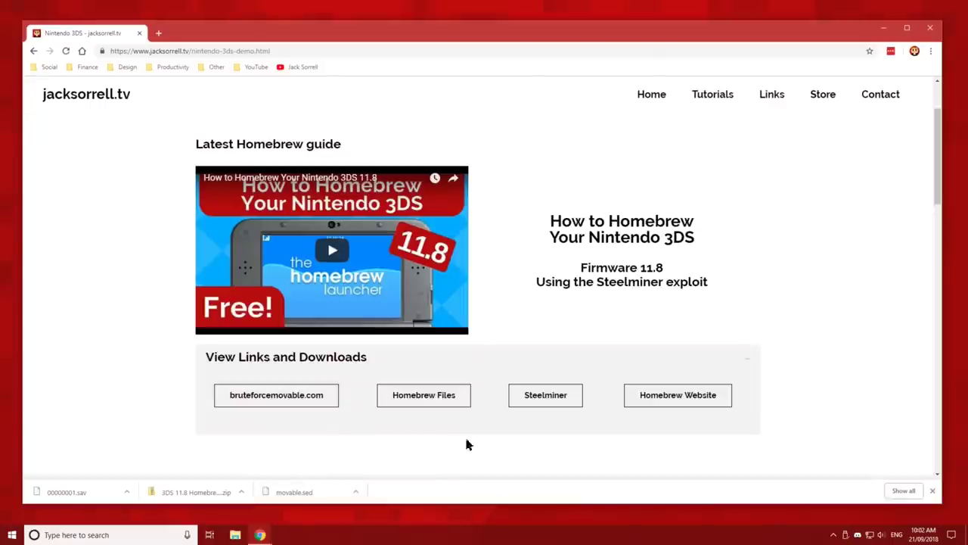
left_click(687, 401)
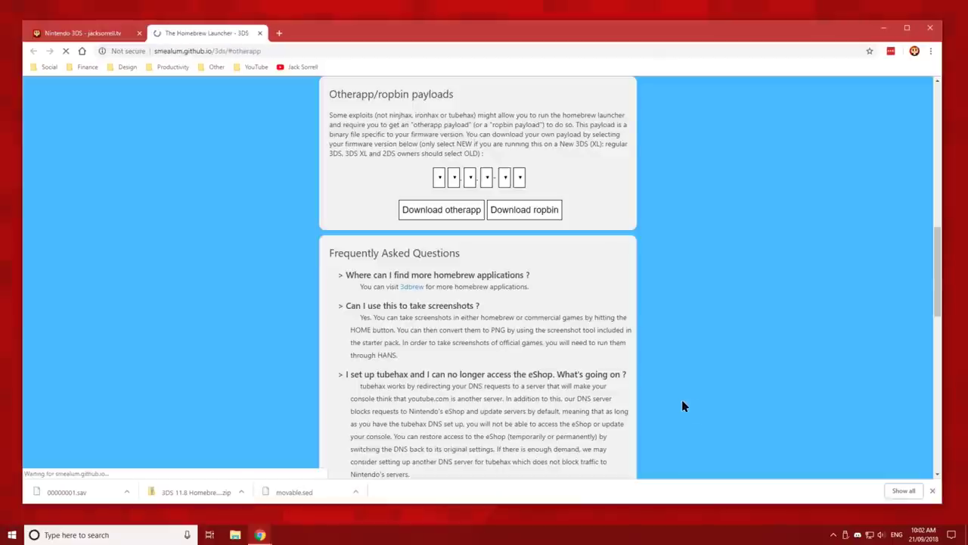
scroll(638, 391, "up", 1)
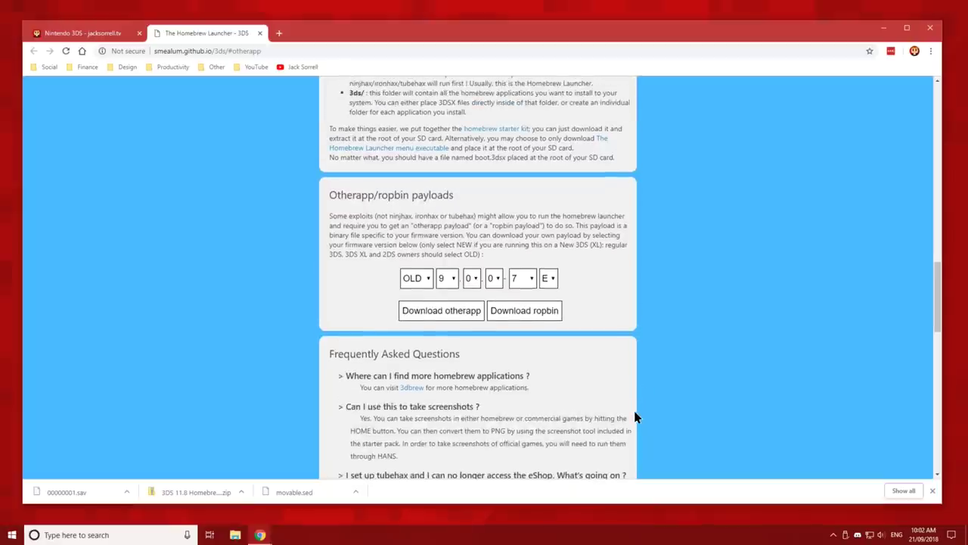
Step: Set the otherapp payload's console and firmware version to NEW 11.7.0-41 E
left_click(427, 280)
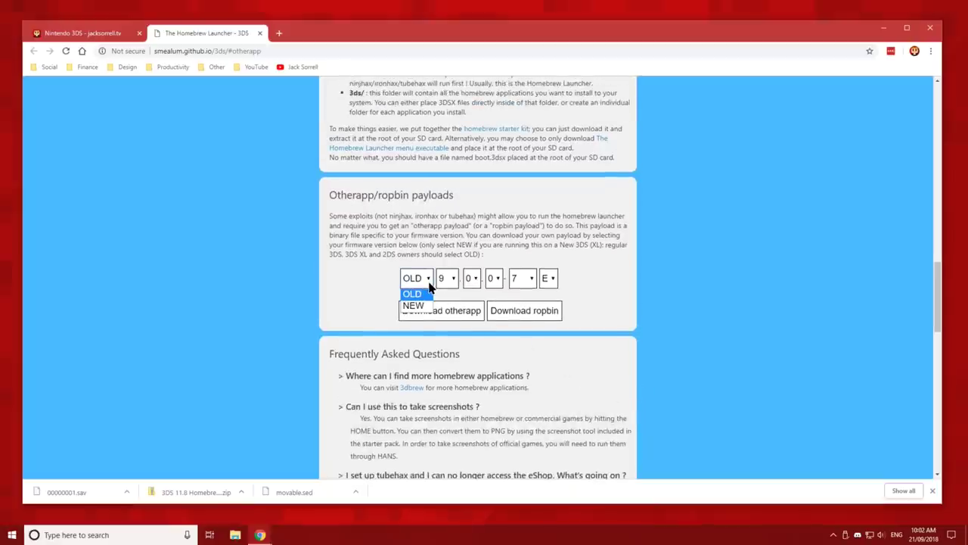
left_click(428, 303)
left_click(445, 280)
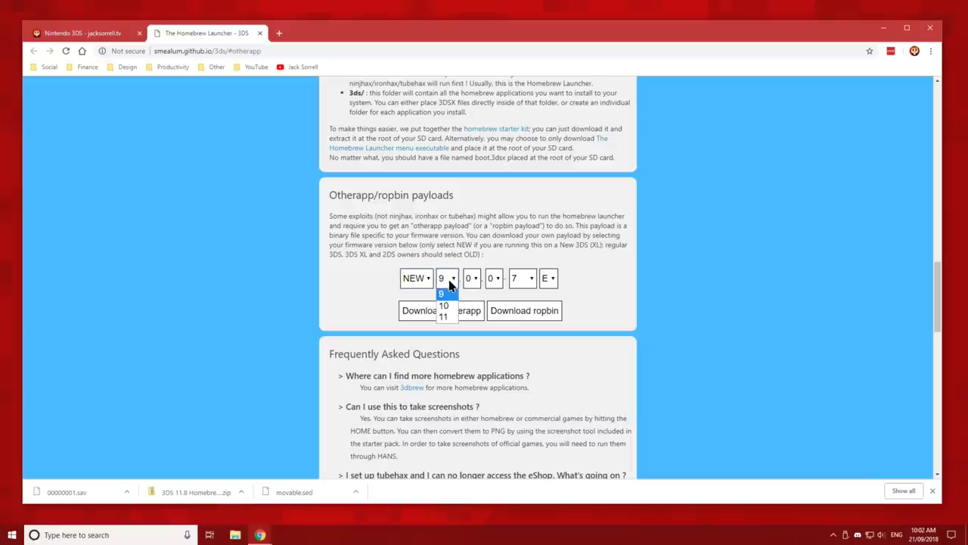
left_click(456, 299)
left_click(469, 279)
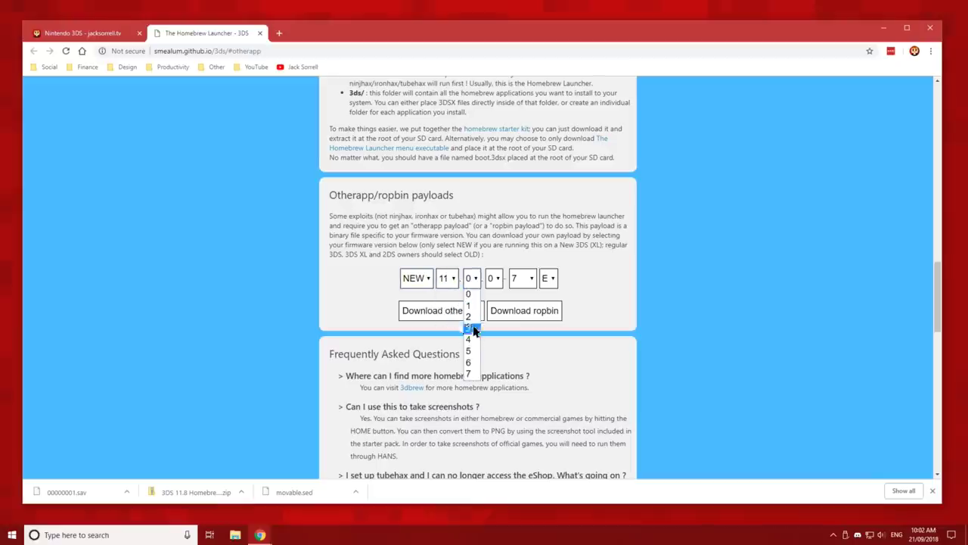
left_click(473, 355)
left_click(469, 278)
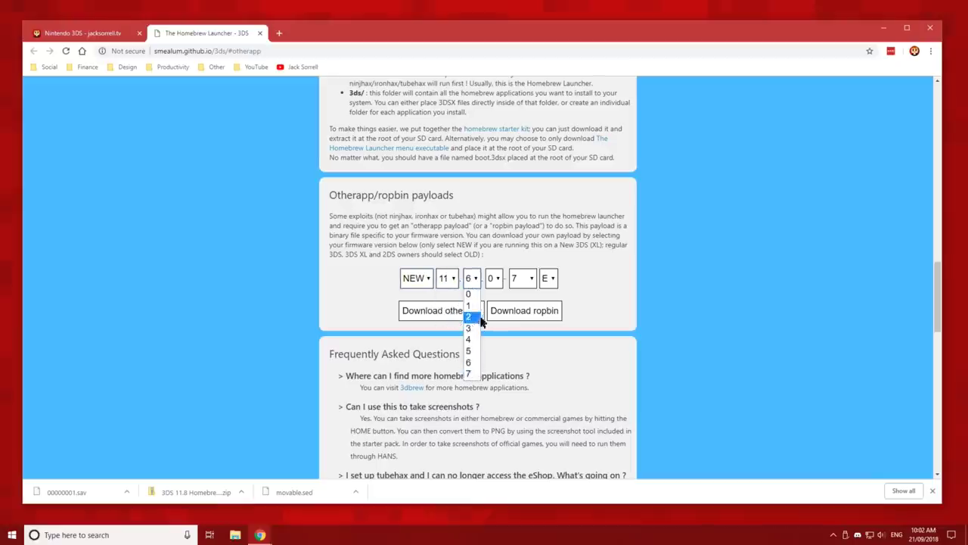
left_click(473, 376)
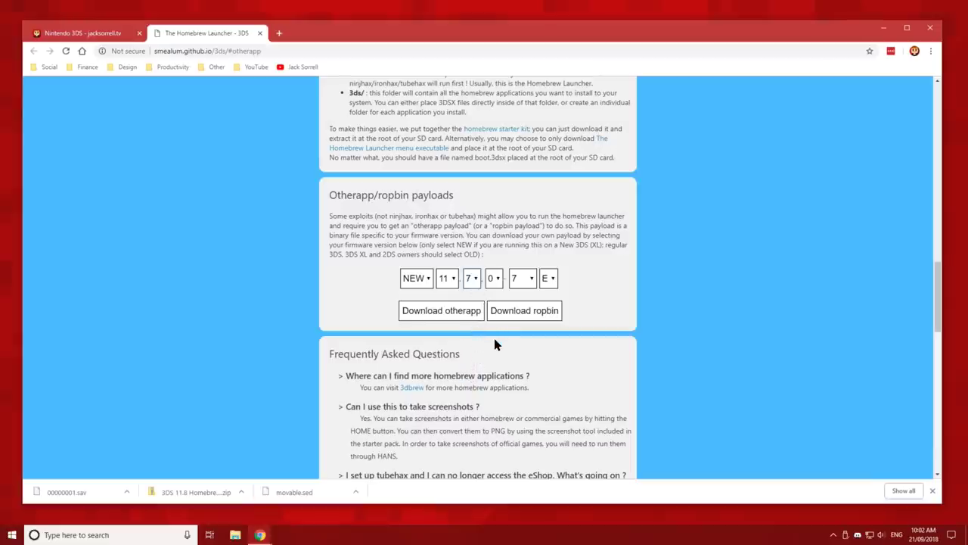
left_click(523, 278)
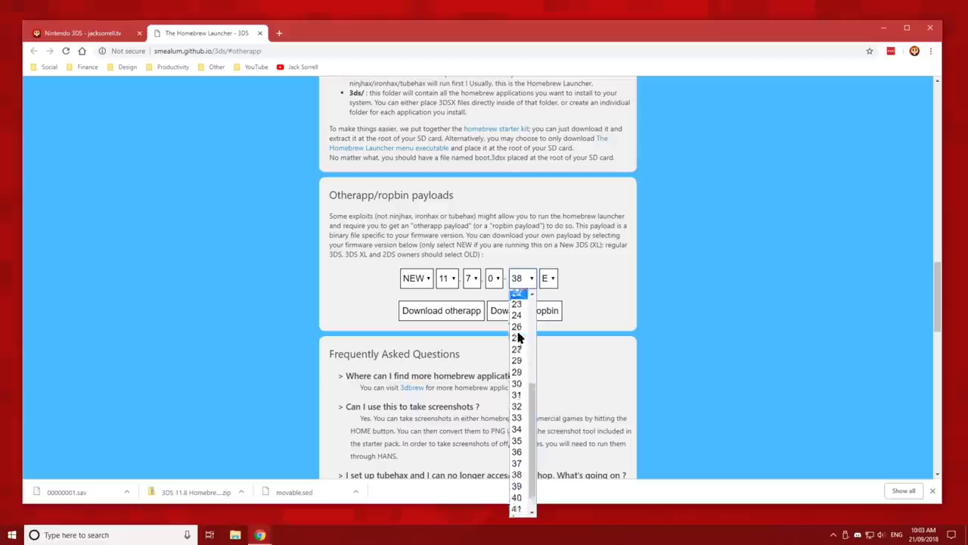
left_click(521, 492)
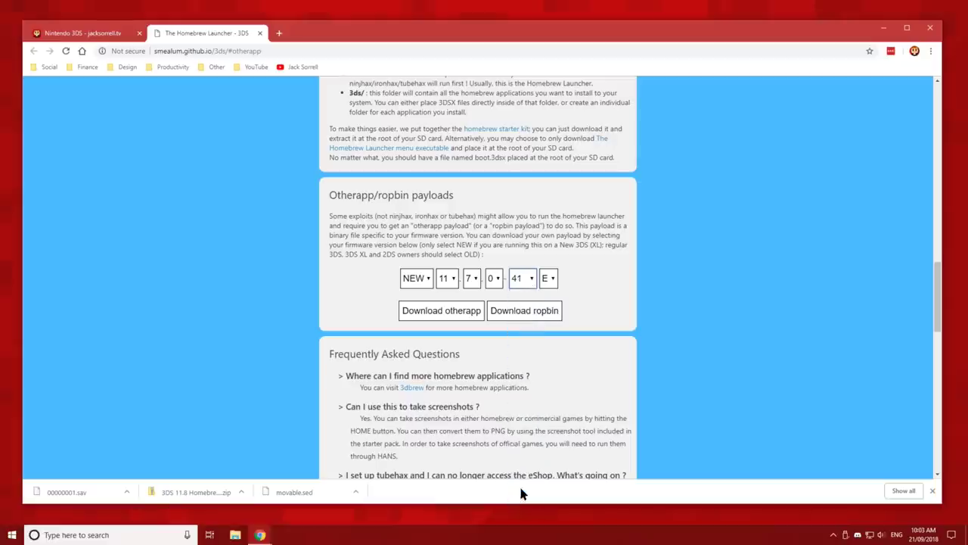
left_click(548, 278)
left_click(595, 318)
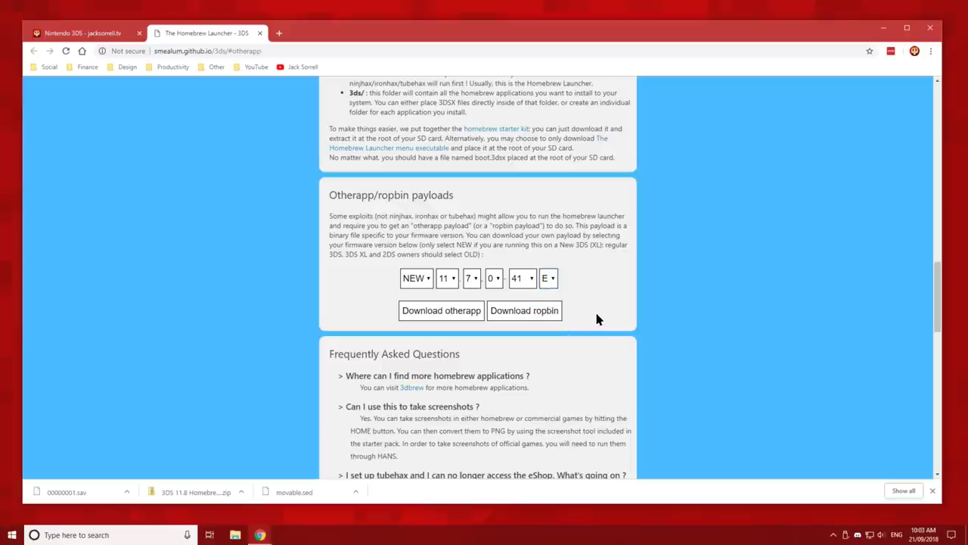
Step: Download the otherapp payload to the Desktop under its default name and close the Homebrew Launcher page
left_click(457, 311)
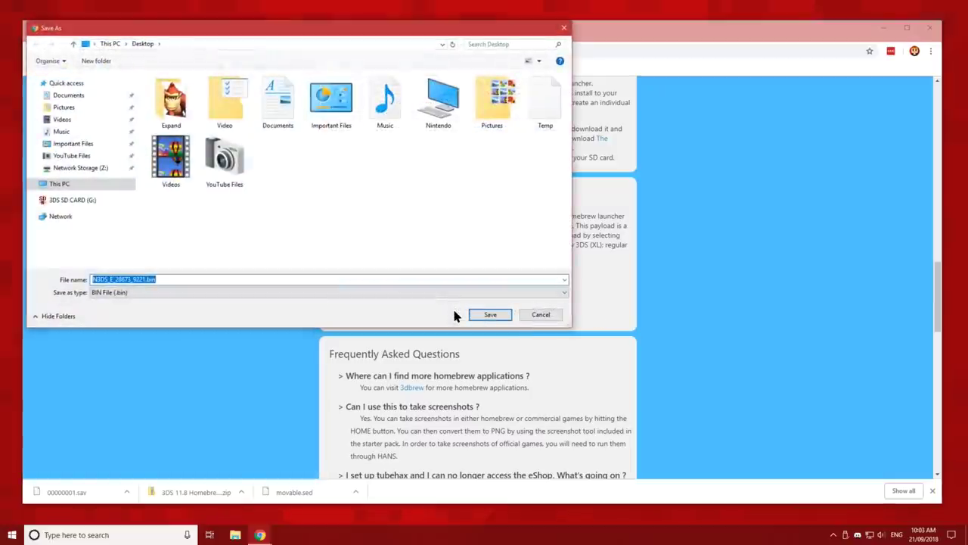
left_click(488, 316)
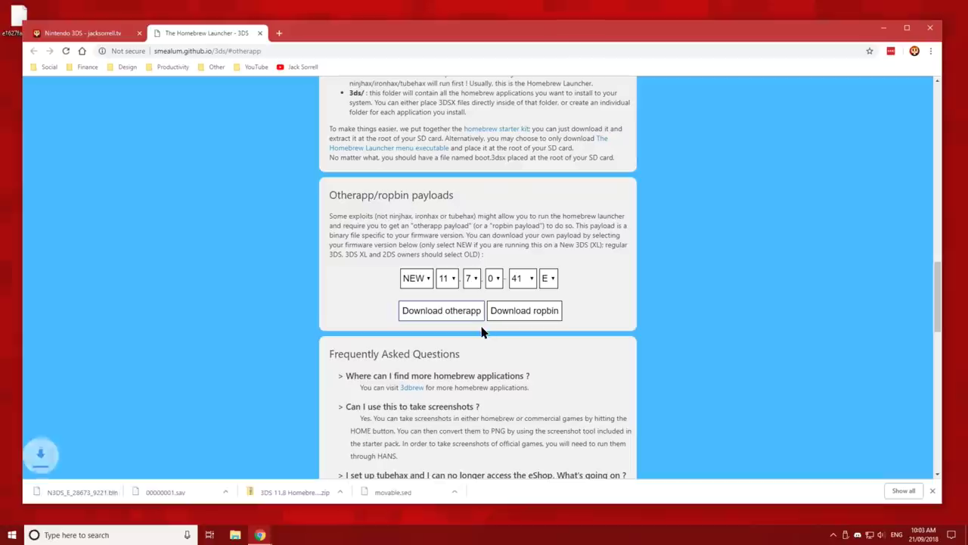
left_click(260, 34)
Step: Collapse the guide's View Links and Downloads section and minimise the browser
left_click(732, 363)
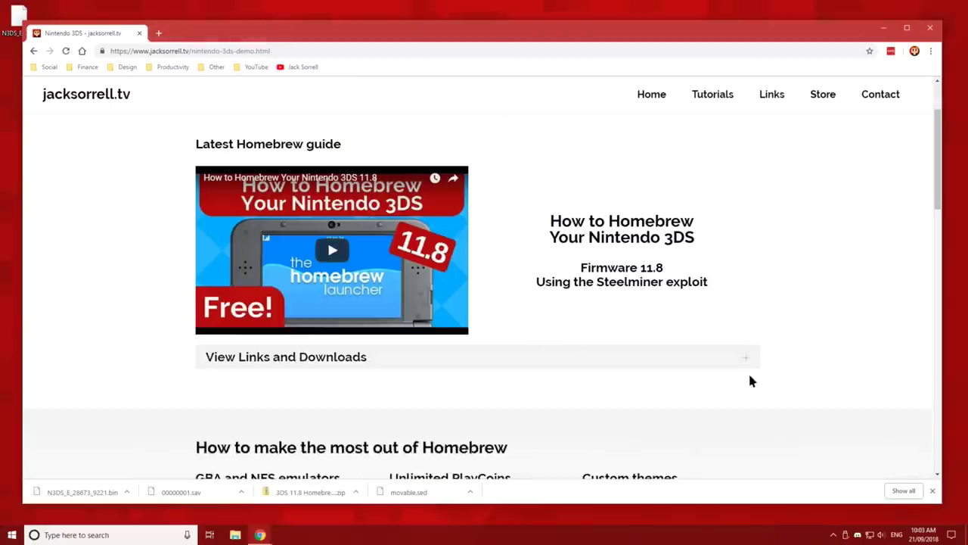
scroll(751, 381, "up", 2)
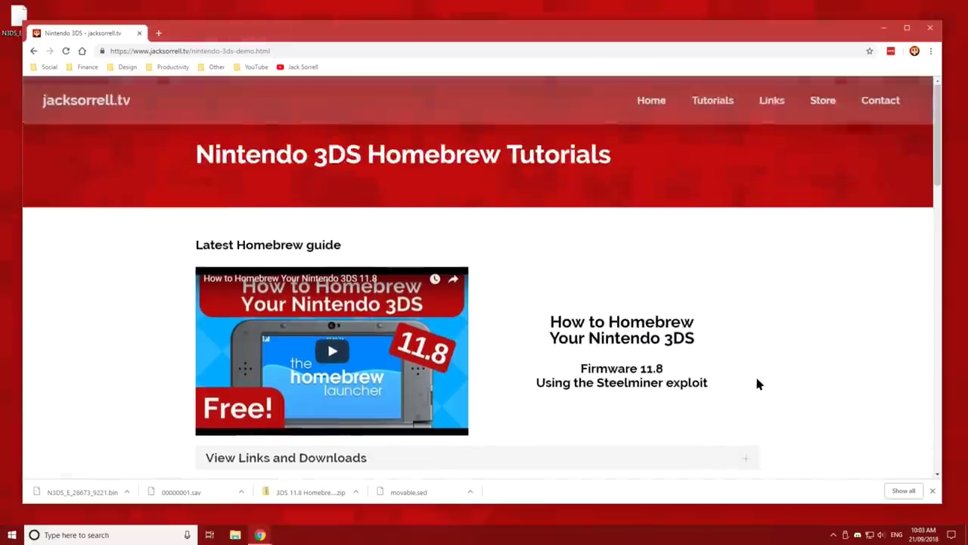
left_click(884, 30)
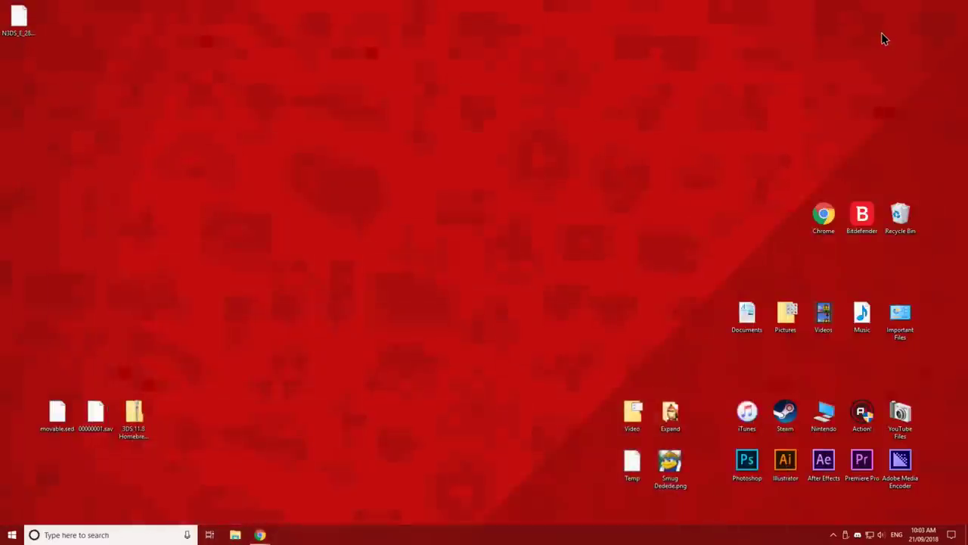
Step: Move the downloaded payload near the other files on the desktop and rename it payload.bin through its properties
left_click_drag(18, 16, 206, 430)
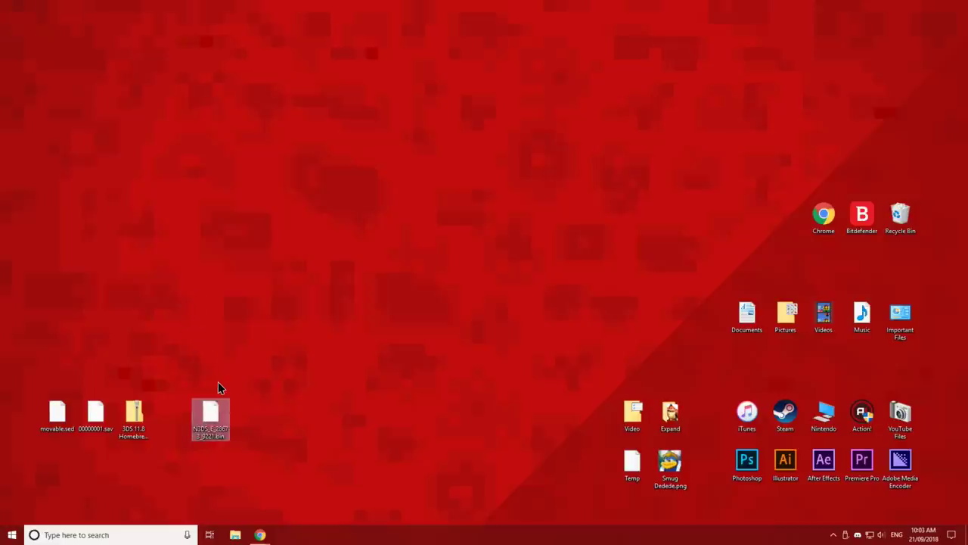
right_click(214, 426)
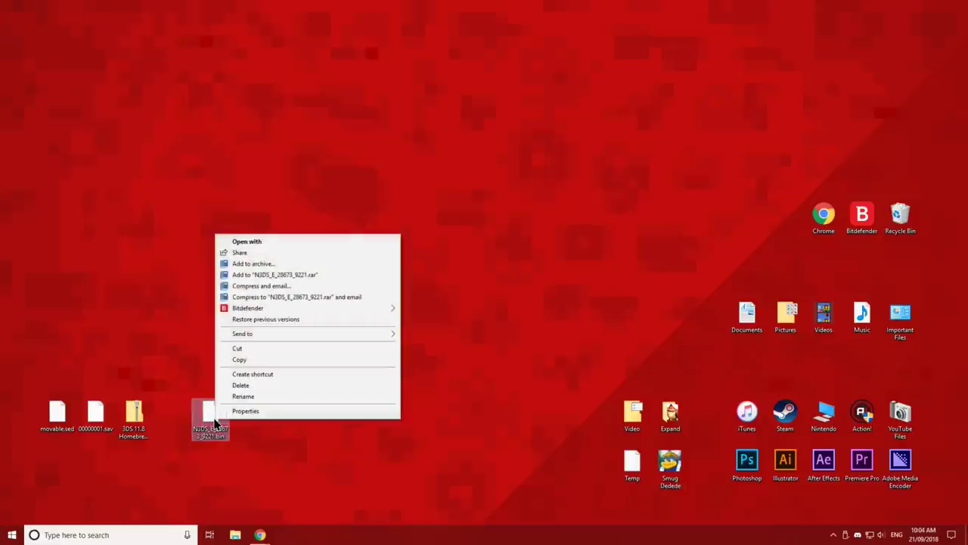
left_click(268, 413)
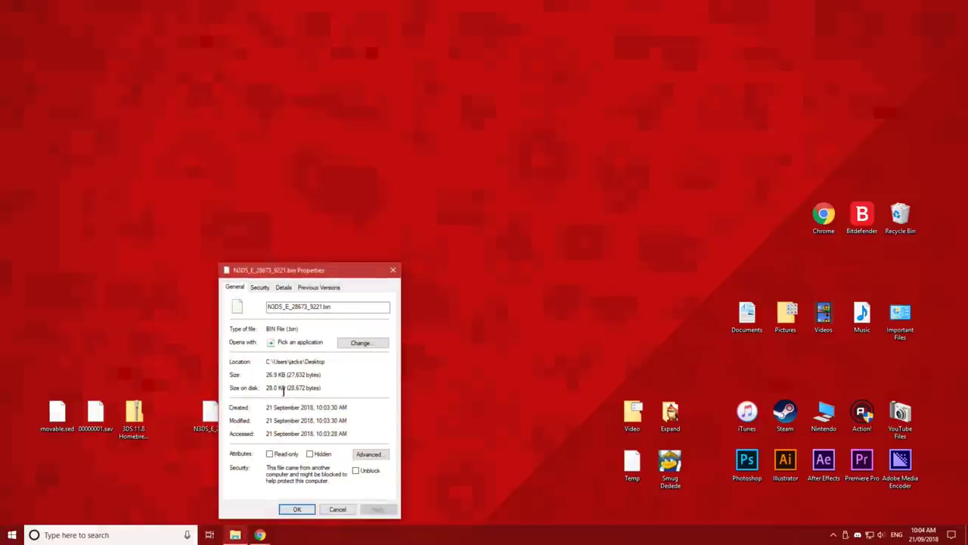
left_click_drag(341, 272, 424, 202)
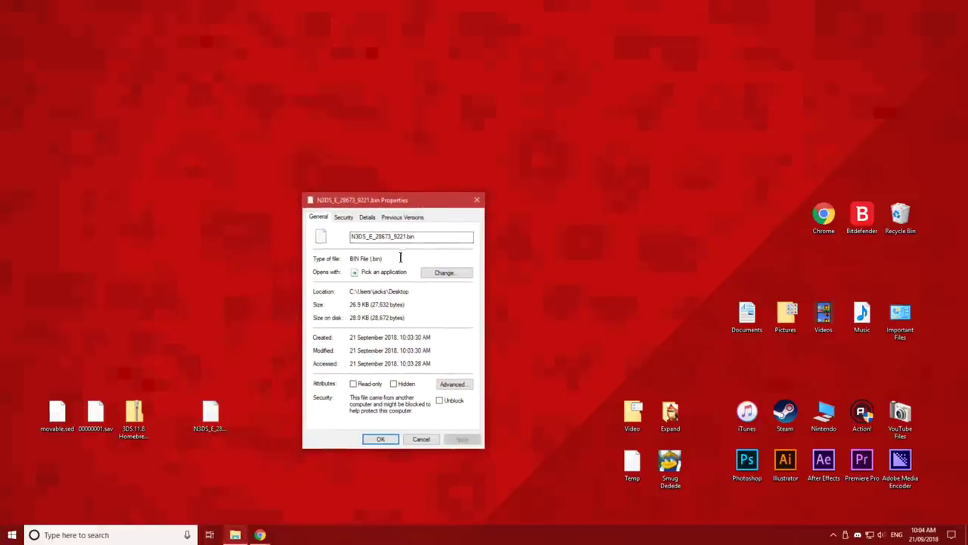
left_click_drag(407, 236, 328, 229)
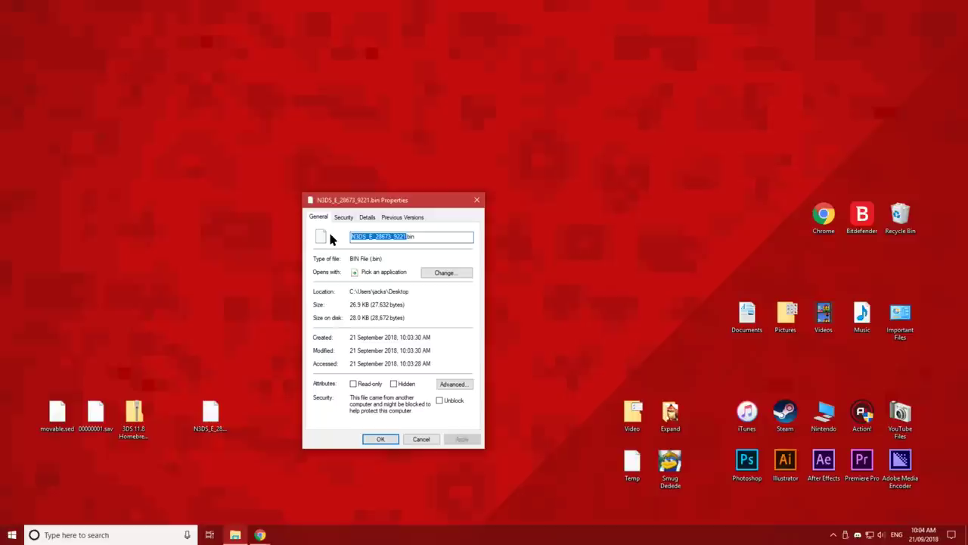
type("oayload")
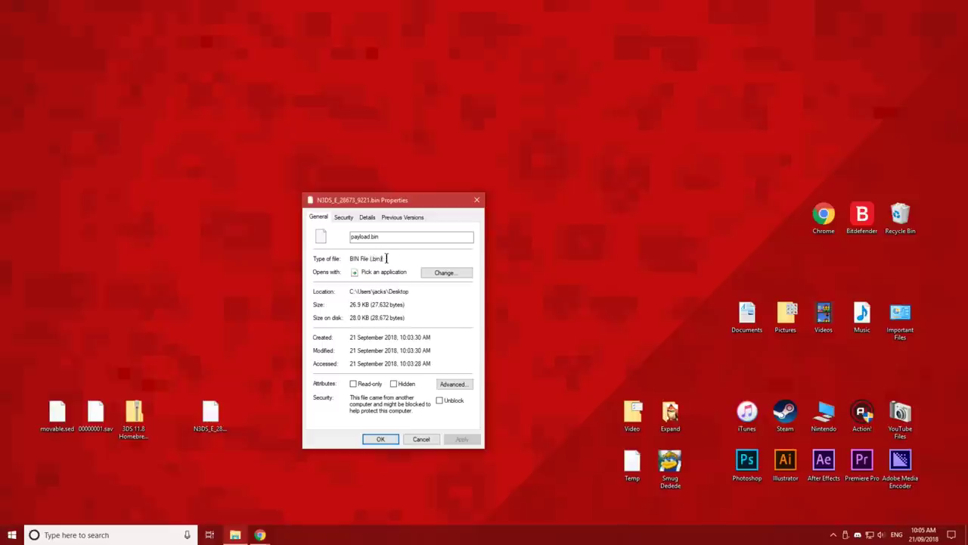
key("shift+Left")
key("shift+Left")
key("shift+Left")
key("End")
left_click(381, 439)
left_click(381, 442)
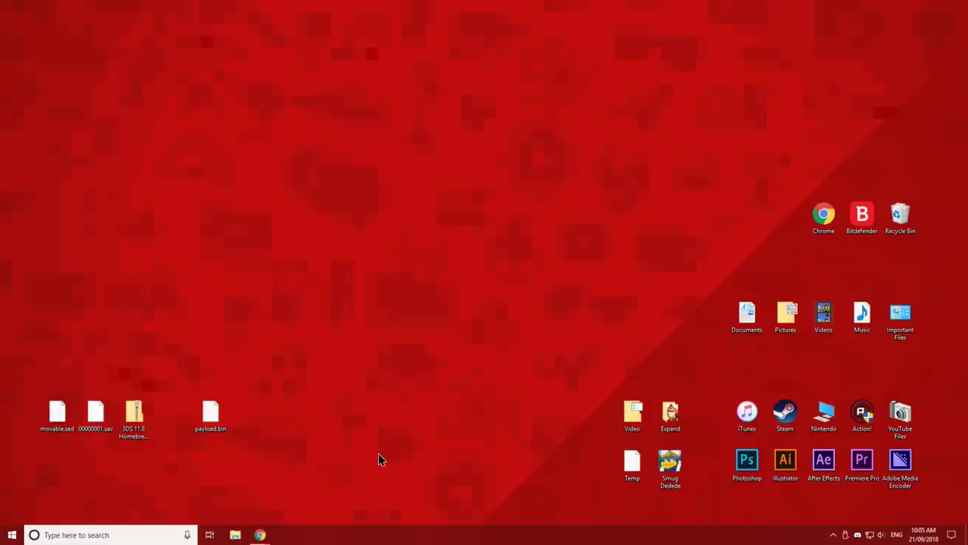
Step: Place payload.bin directly beside the homebrew zip and delete movable.sed from the desktop
left_click_drag(210, 414, 174, 419)
left_click(246, 422)
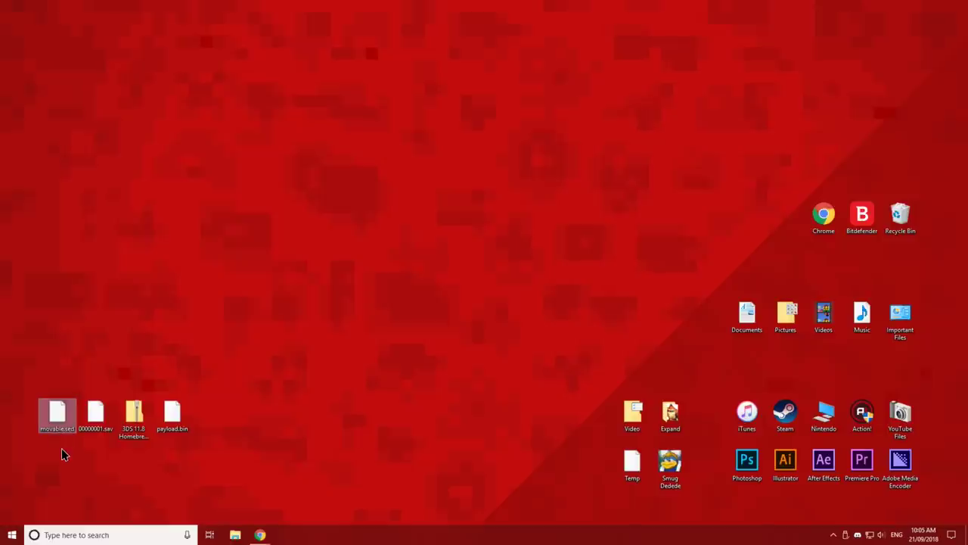
key("Delete")
Step: Extract all of the 3DS 11.8 Homebrew Files zip to the Desktop without showing the extracted files when complete
left_click(133, 415)
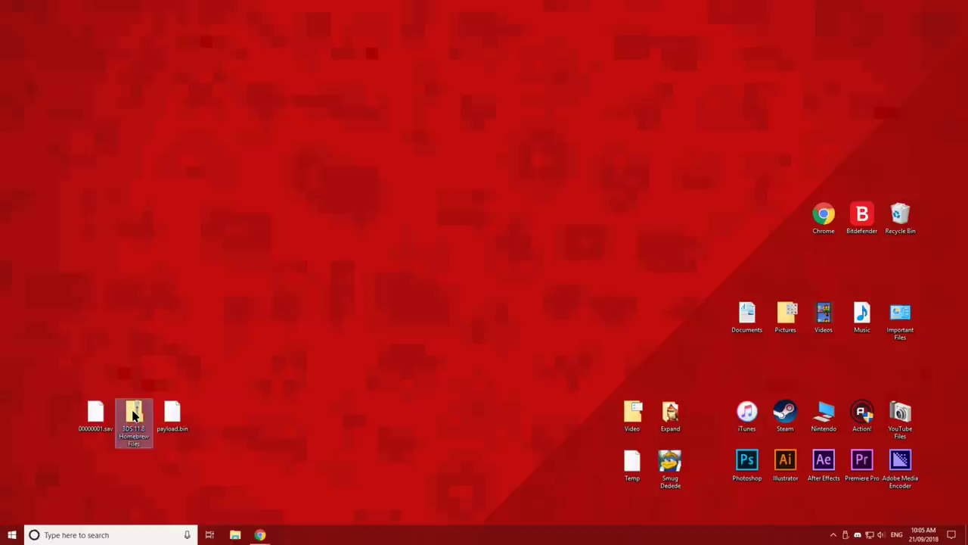
right_click(133, 415)
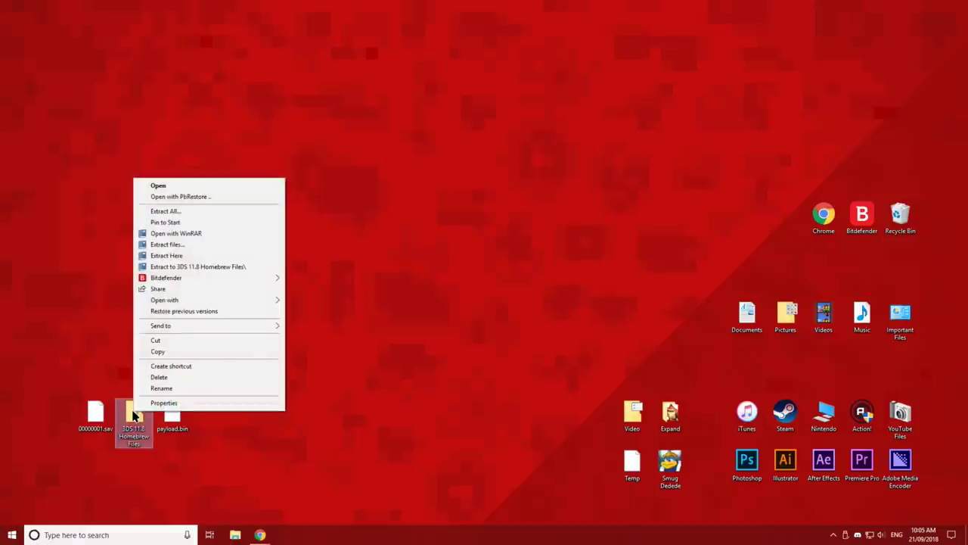
left_click(185, 210)
left_click(394, 250)
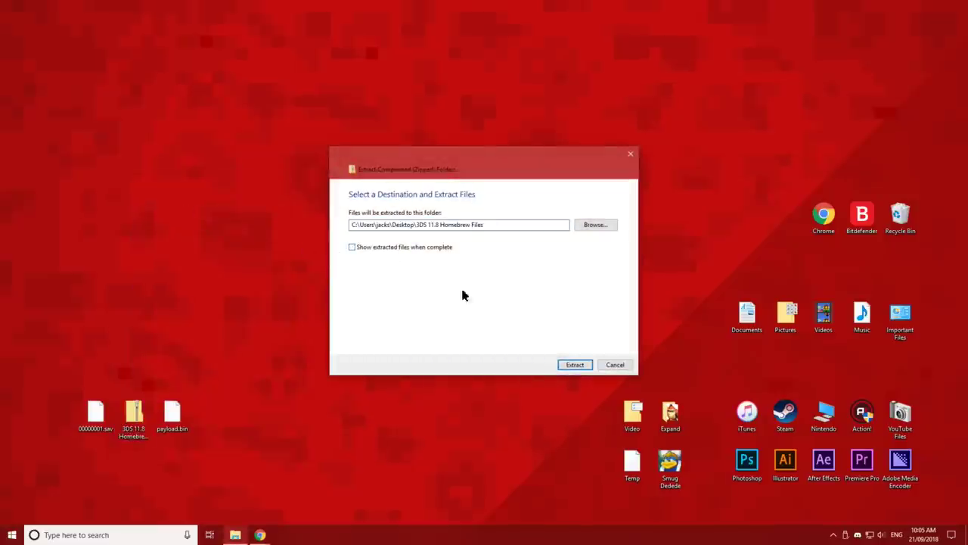
left_click(573, 365)
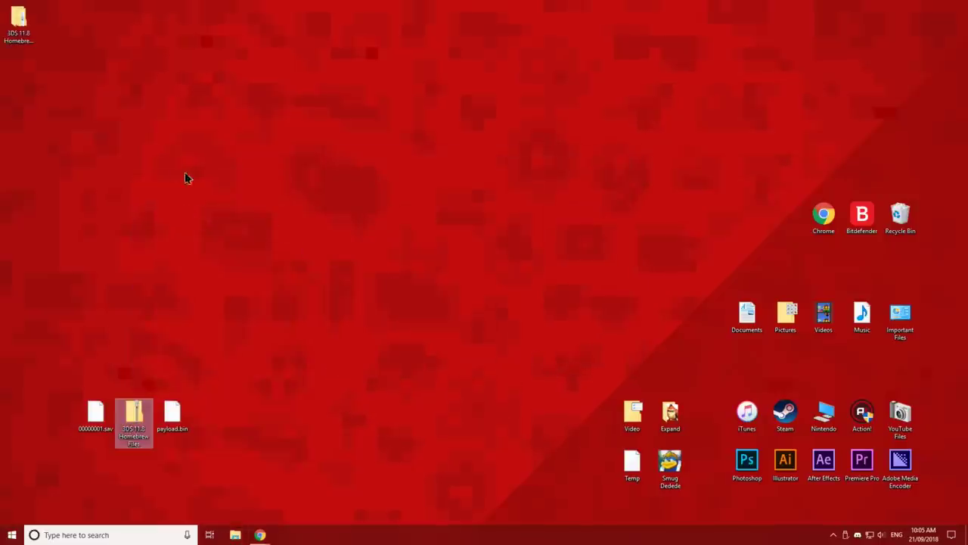
Step: Place the extracted 3DS 11.8 Homebrew Files folder beside 00000001.sav and delete the zip archive
left_click_drag(18, 22, 59, 412)
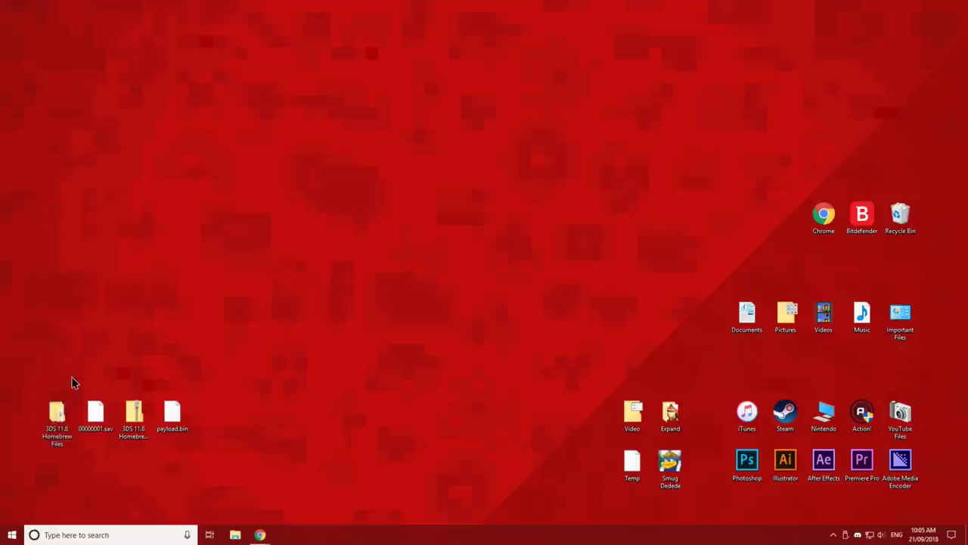
left_click(132, 409)
key("Delete")
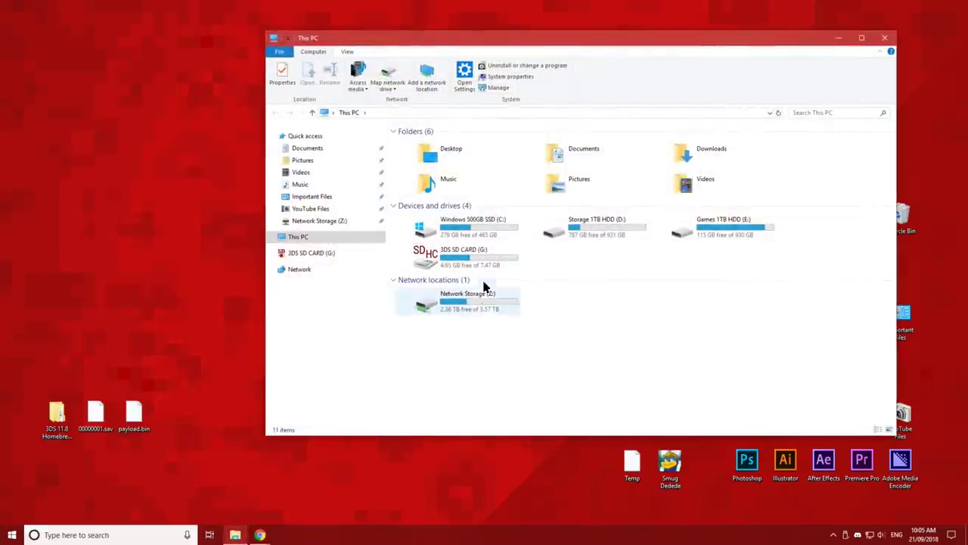
Step: Open the 3DS SD card and the inner 3DS 11.8 Homebrew Files folder, arranging both windows so their contents are visible
double_click(492, 251)
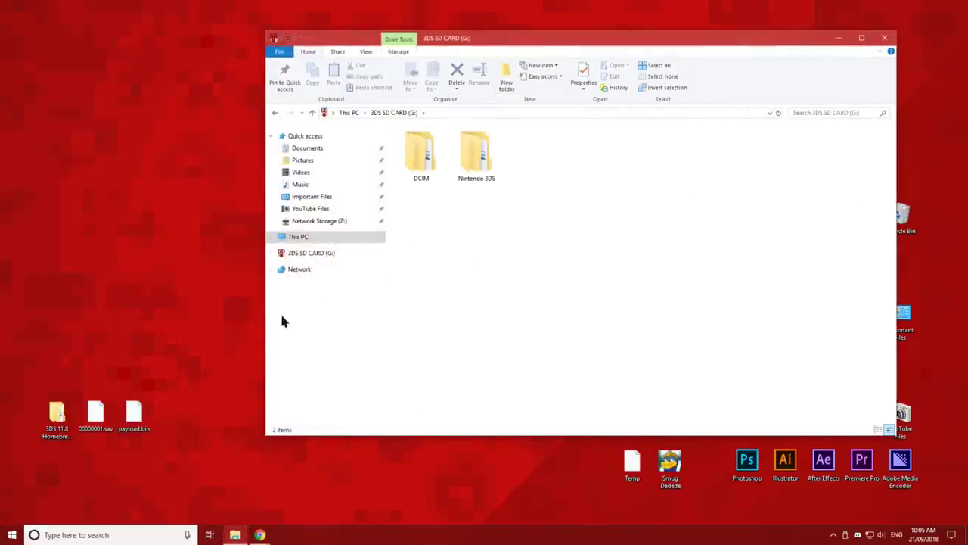
left_click(53, 416)
double_click(53, 416)
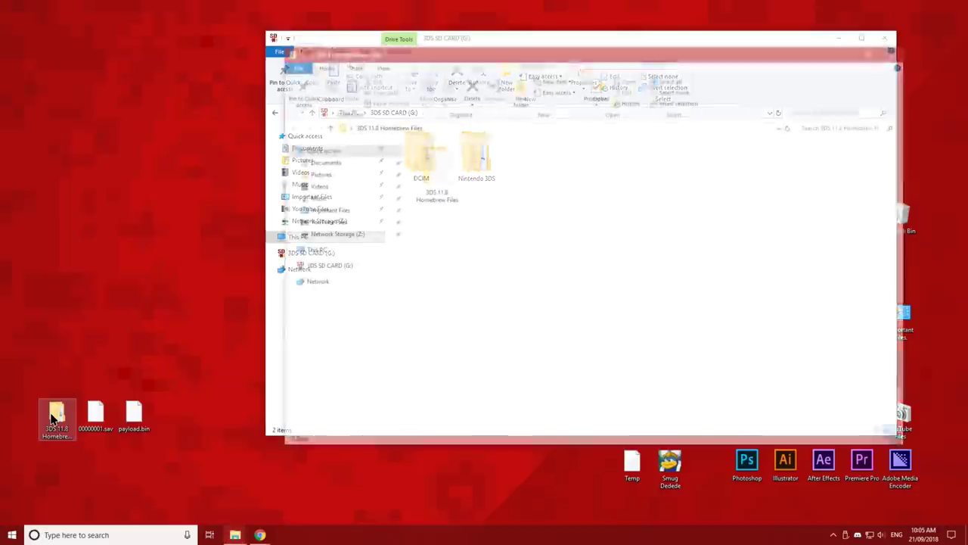
left_click(449, 171)
double_click(451, 178)
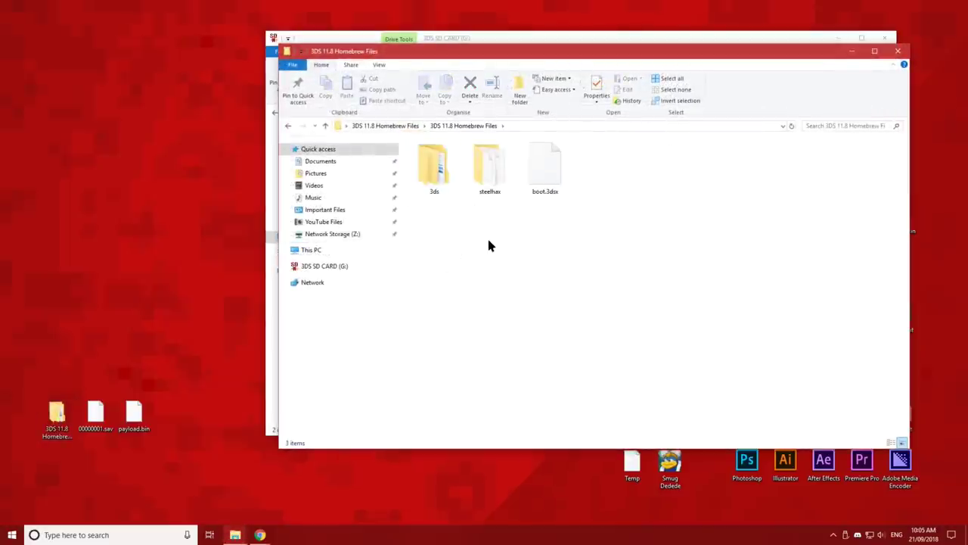
left_click_drag(532, 53, 763, 212)
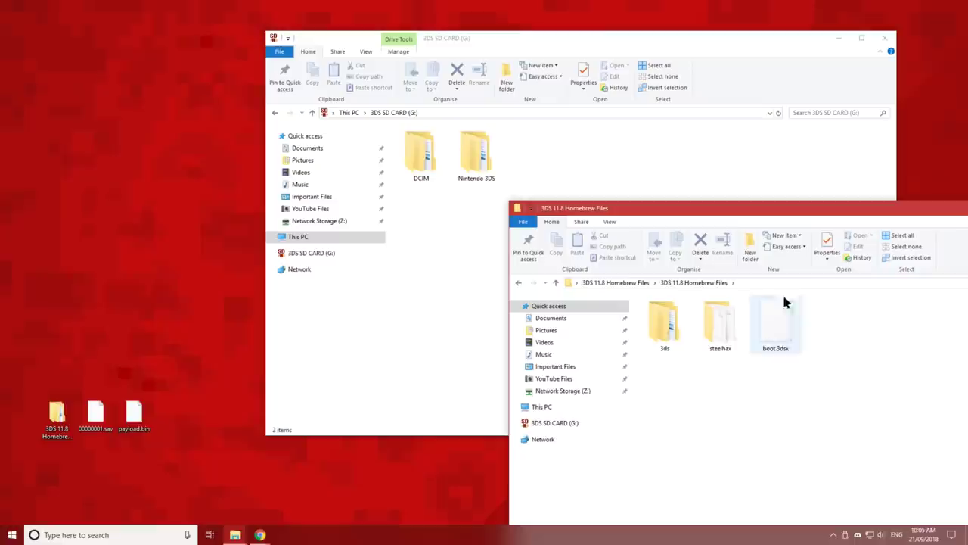
Step: Copy 3ds, steelhax and boot.3dsx to the root of the 3DS SD card and close the homebrew files window
left_click_drag(802, 382, 678, 376)
left_click_drag(664, 333, 634, 175)
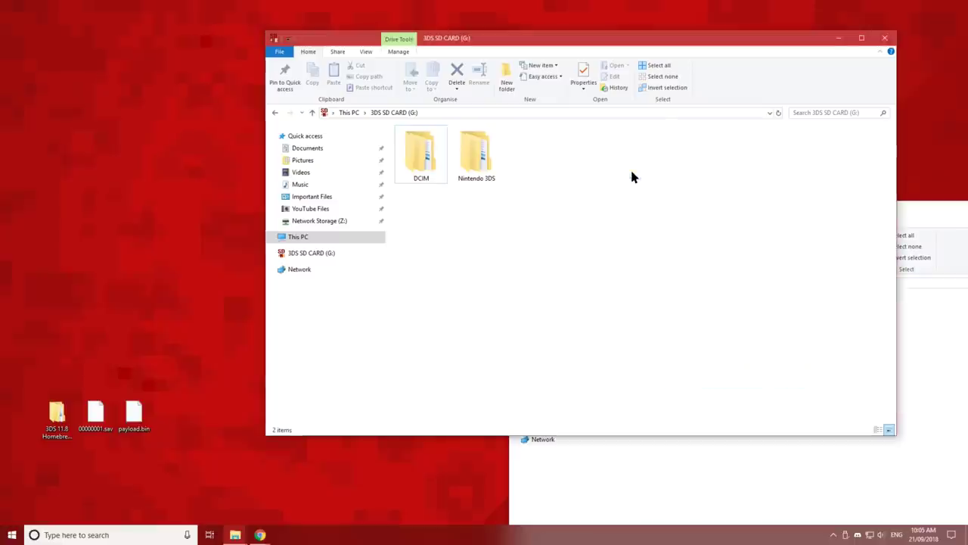
left_click(732, 471)
left_click_drag(839, 220, 773, 108)
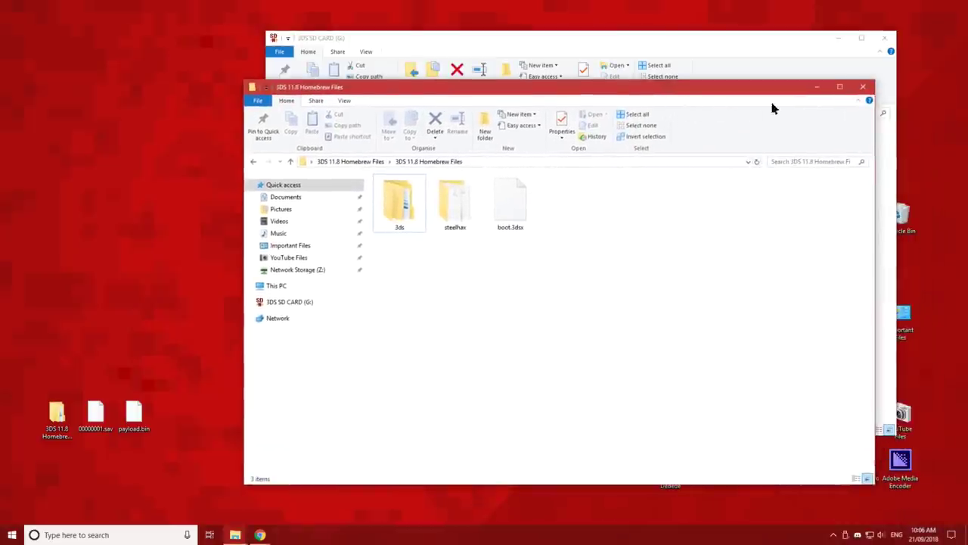
left_click(862, 86)
left_click(428, 312)
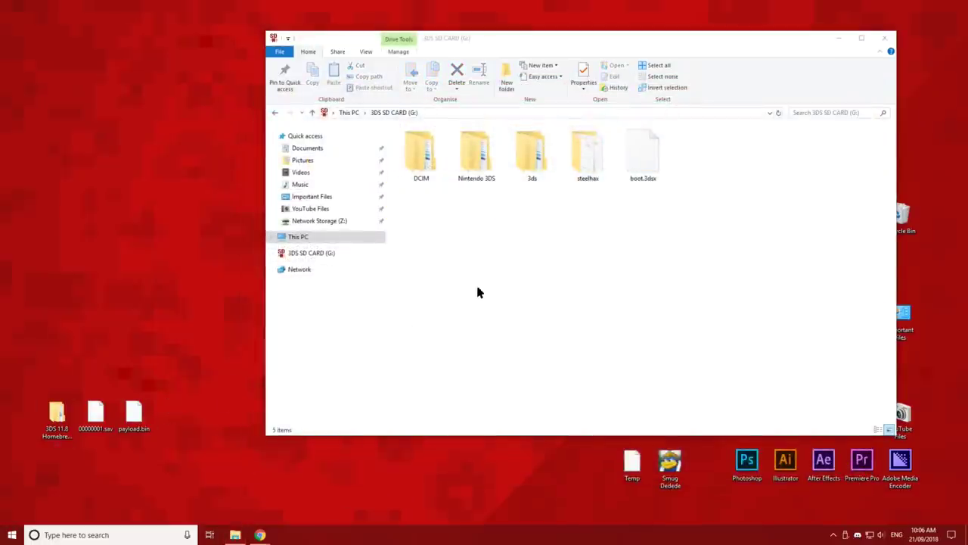
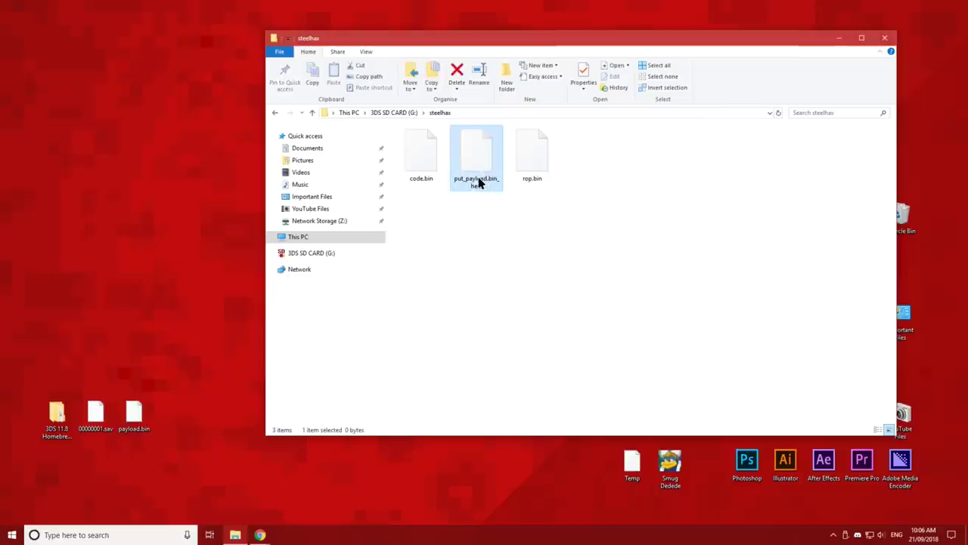
Step: Delete put_payload.bin_here from the steelhax folder on the SD card and copy payload.bin from the desktop in its place
key("Delete")
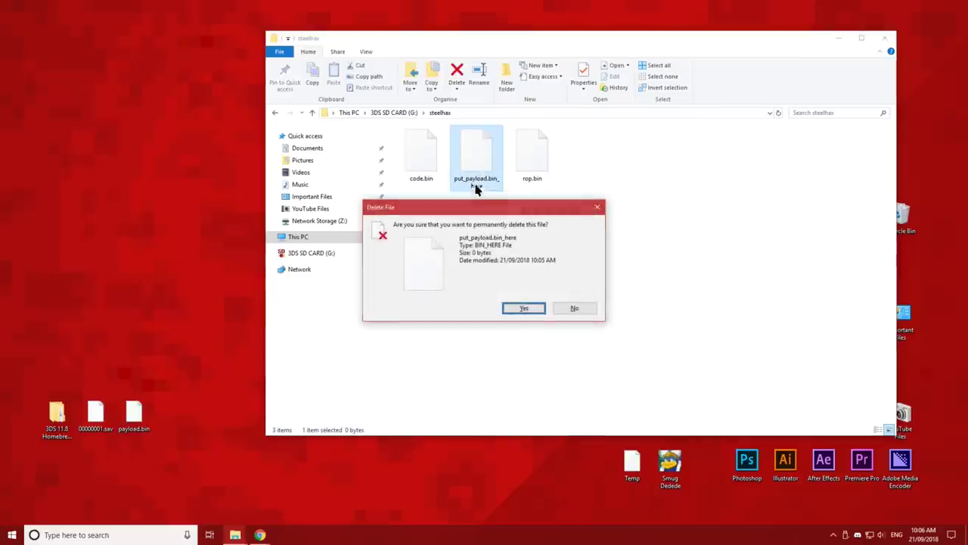
left_click(523, 309)
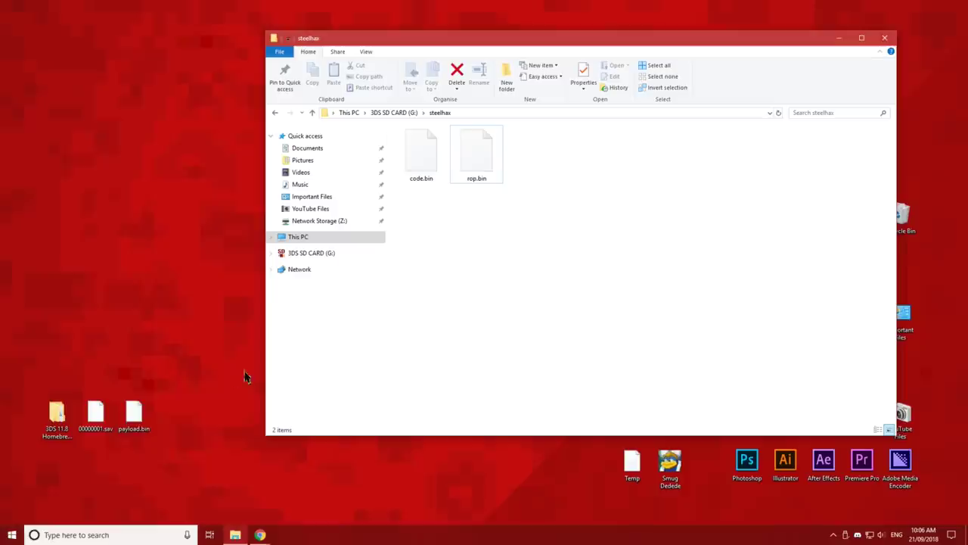
left_click_drag(128, 421, 537, 305)
left_click(536, 302)
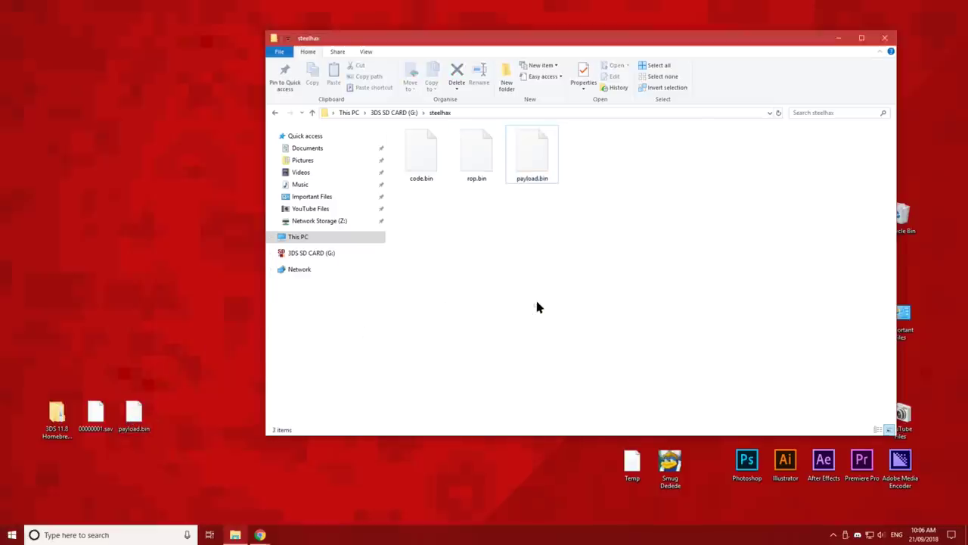
Step: Open the SD card's Nintendo 3DS folder and, through its first ID folder and subfolder, go to title, 00040000, 000d7e00, data
key("alt+Up")
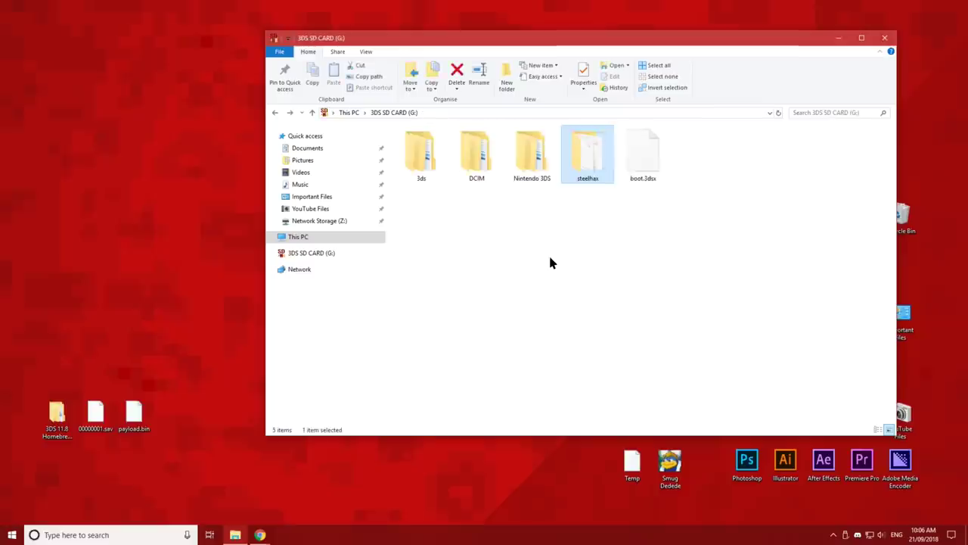
double_click(530, 152)
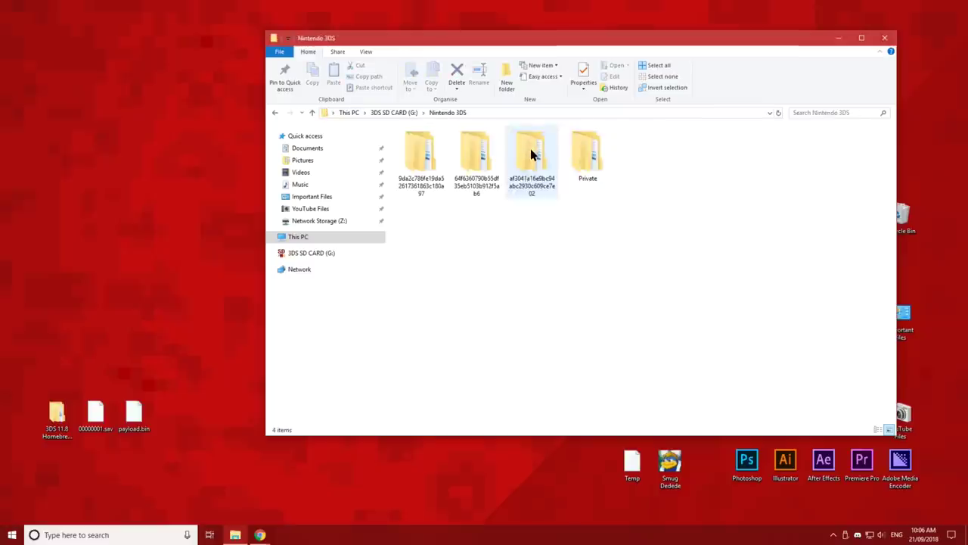
left_click(427, 191)
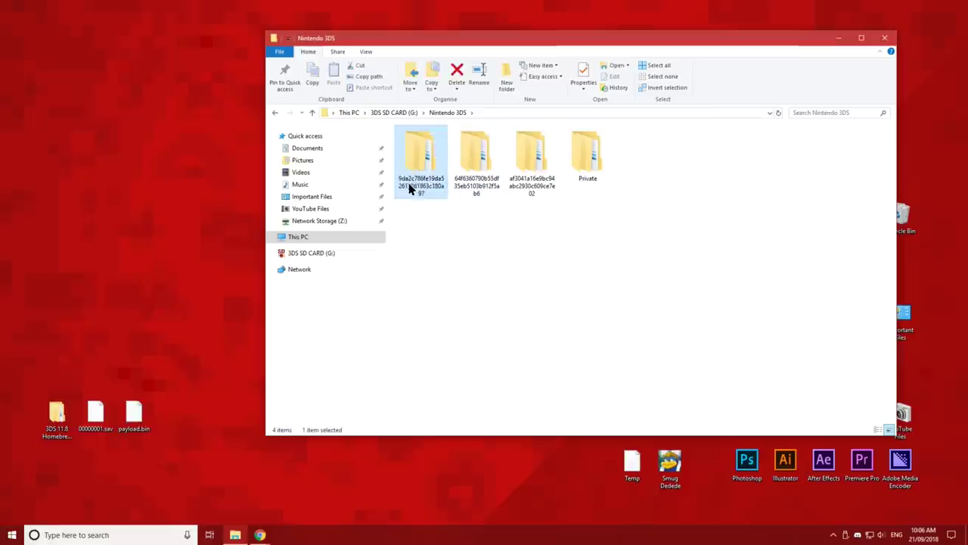
double_click(427, 191)
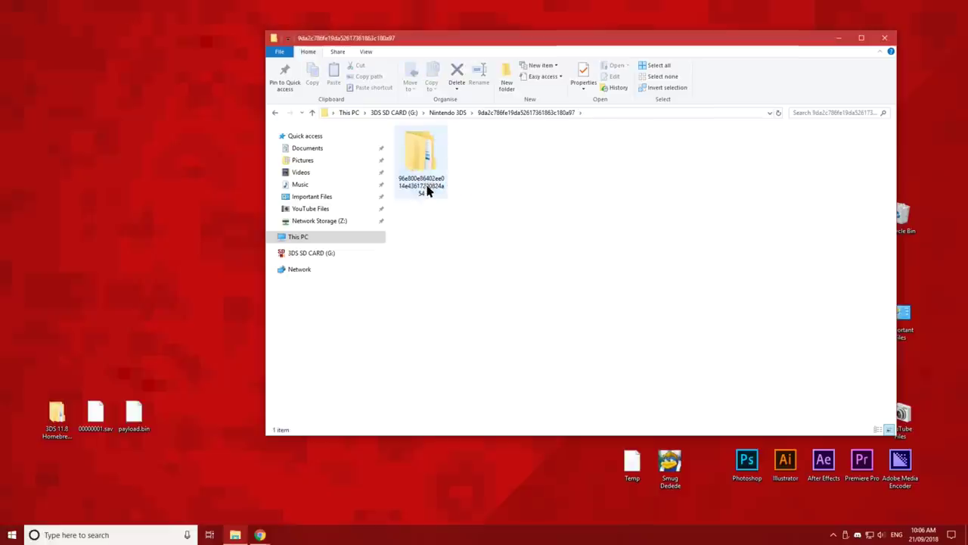
double_click(428, 191)
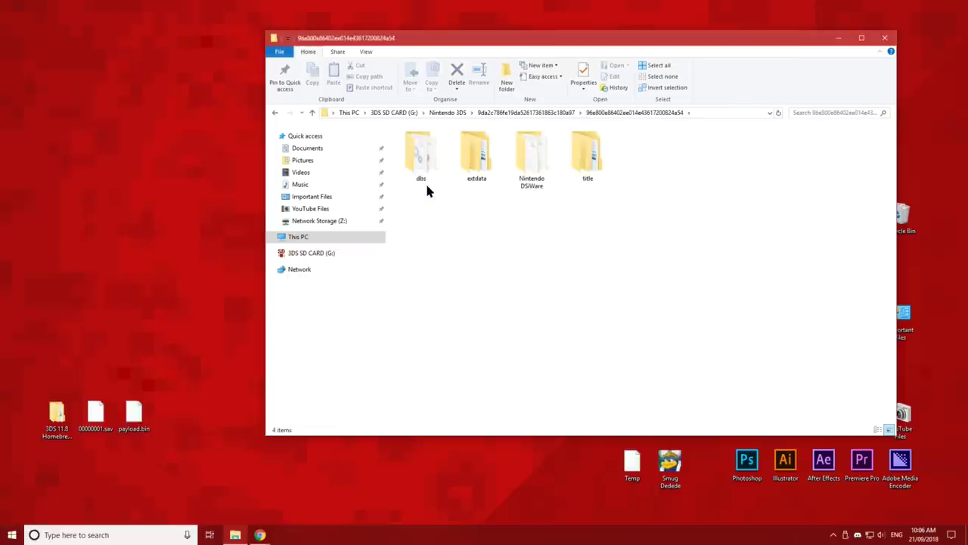
double_click(580, 160)
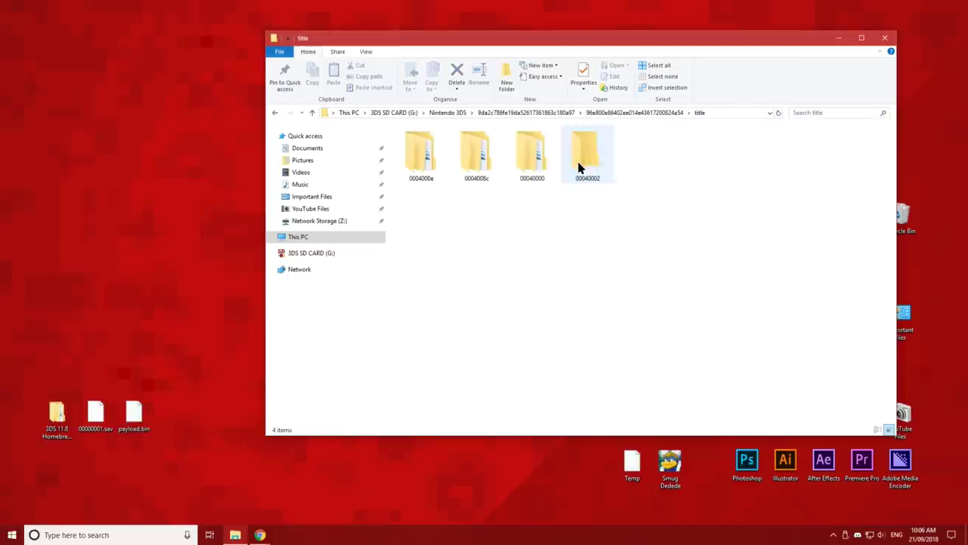
left_click(532, 174)
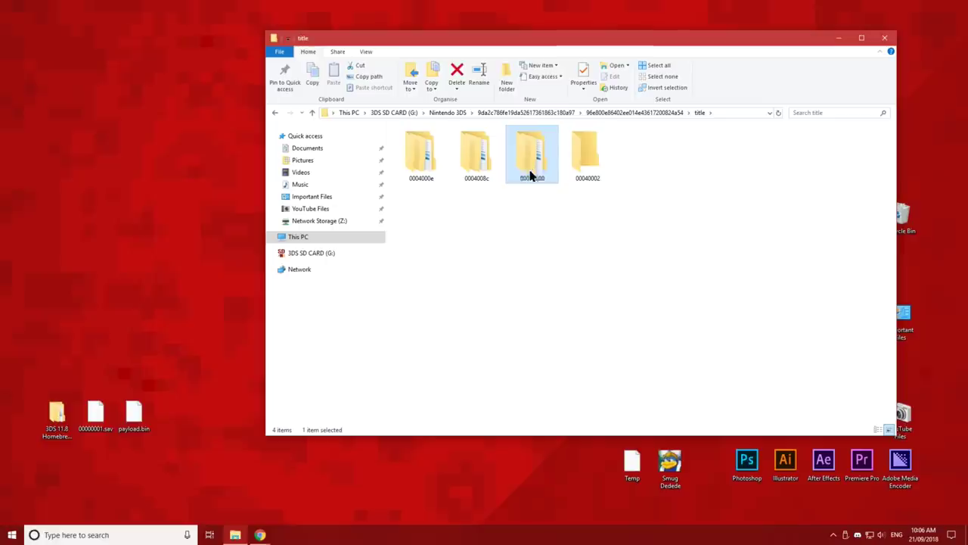
double_click(537, 172)
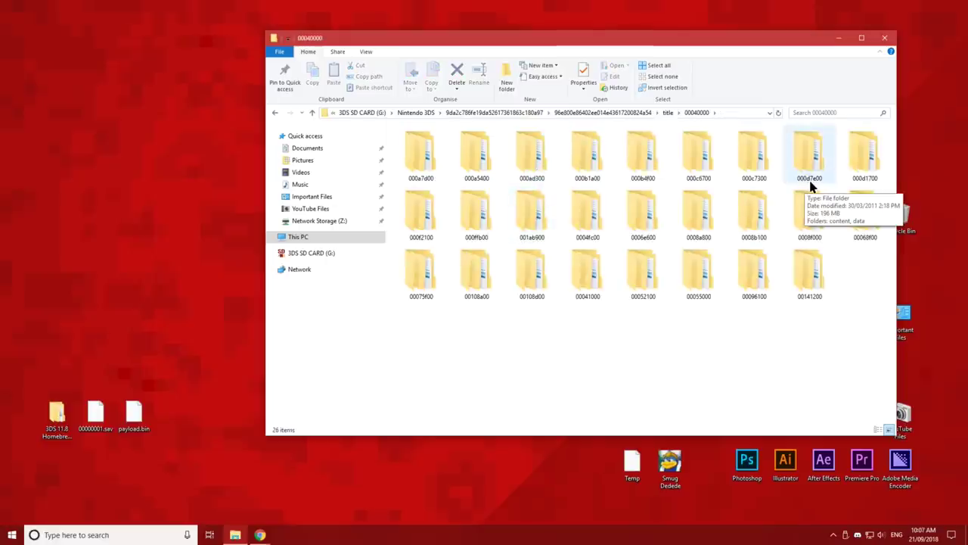
double_click(812, 156)
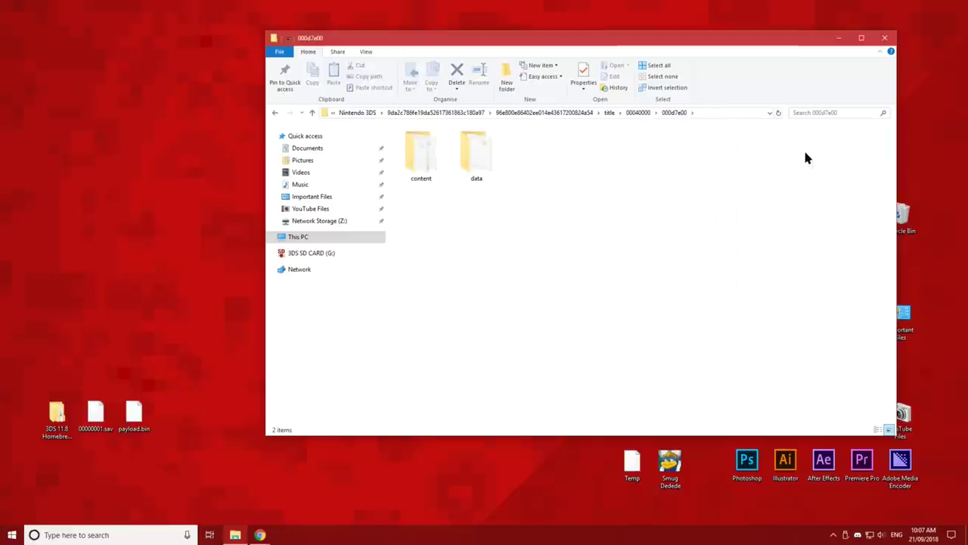
double_click(477, 160)
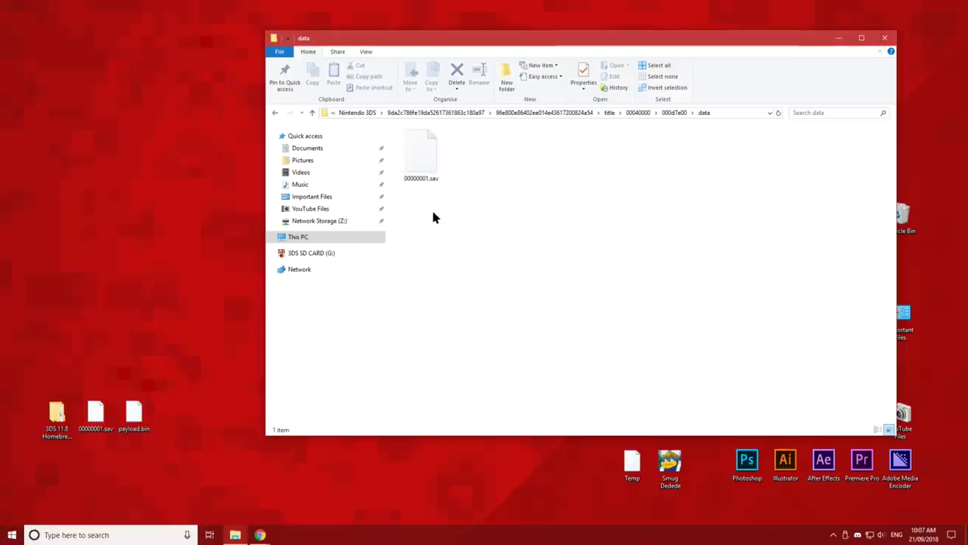
Step: Copy 00000001.sav from the desktop into the data folder, replacing the existing save file
left_click_drag(95, 406, 492, 271)
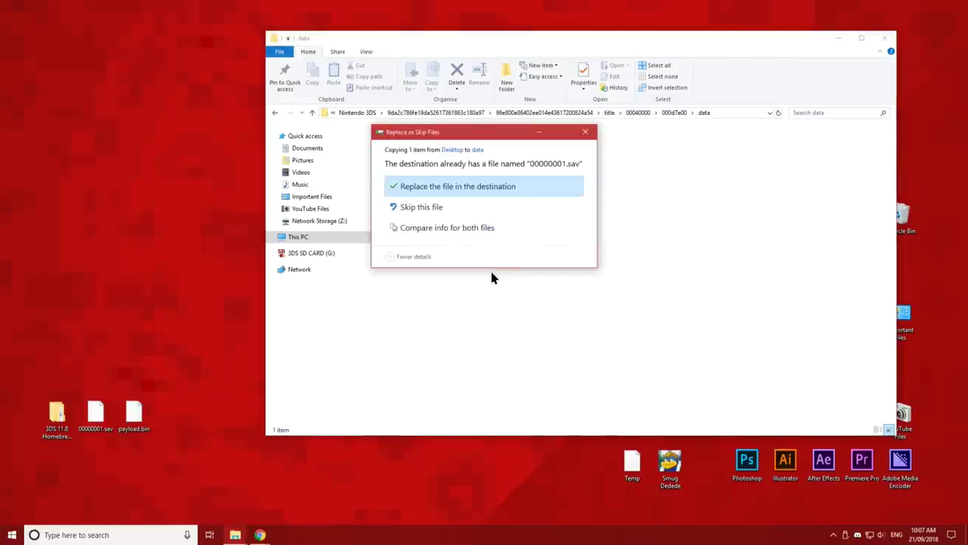
left_click(498, 186)
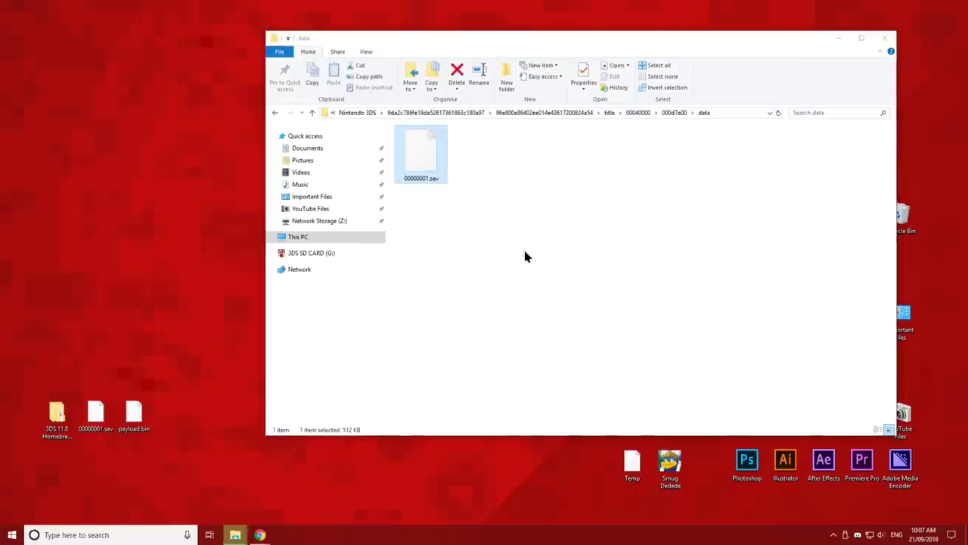
left_click(534, 296)
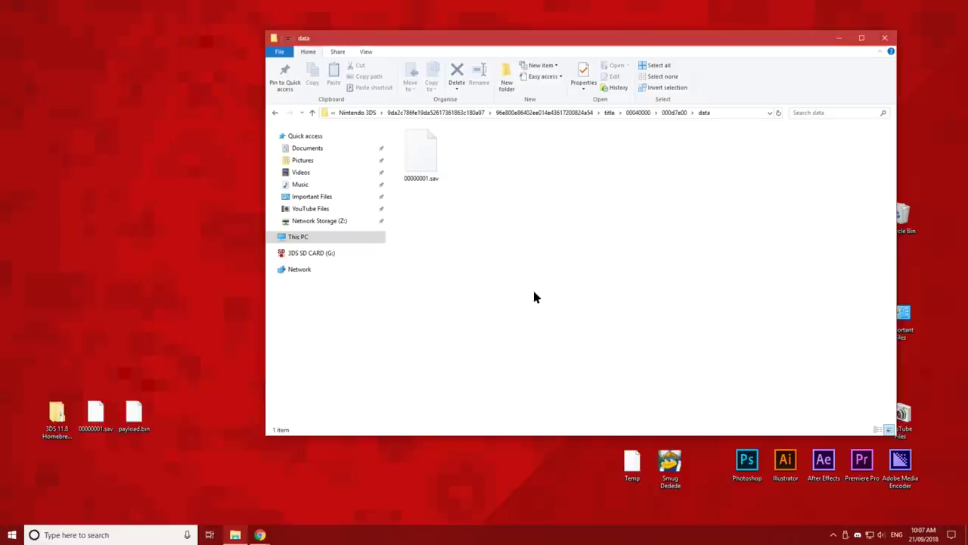
Step: Check the root of the 3DS SD card and eject the card from This PC
left_click(372, 238)
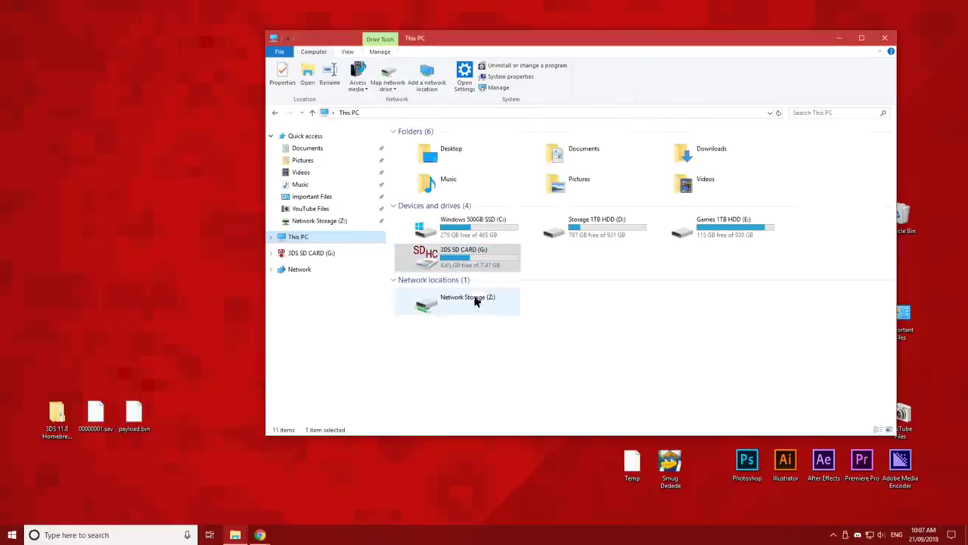
double_click(489, 265)
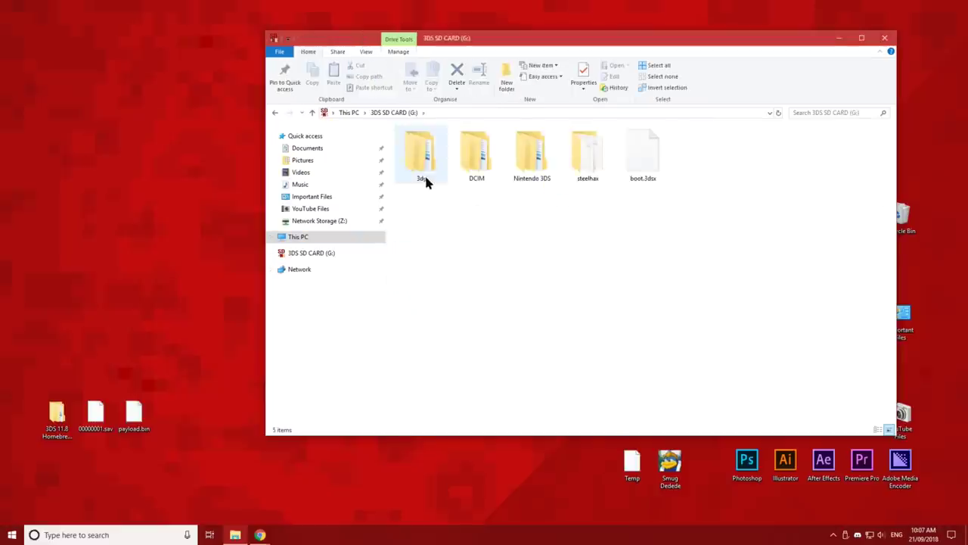
key("alt+Left")
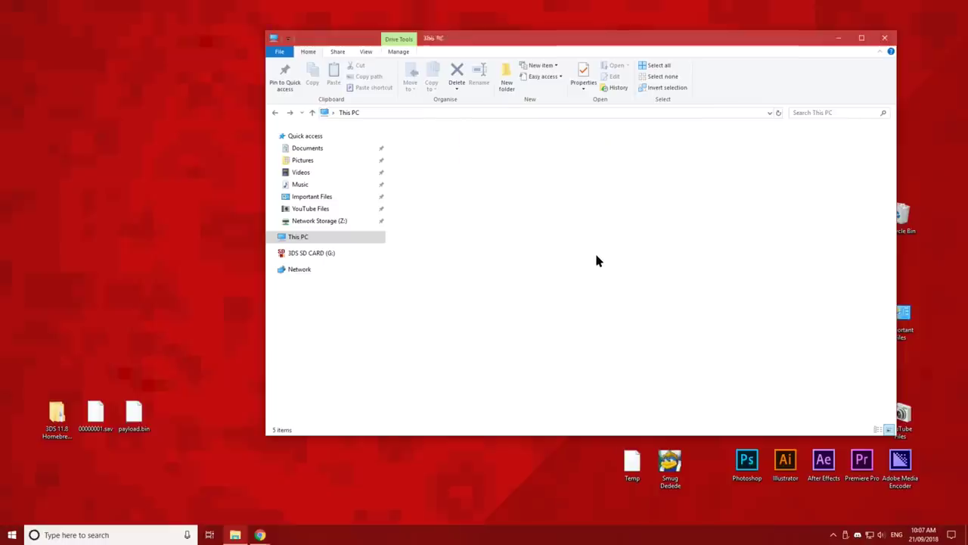
right_click(501, 259)
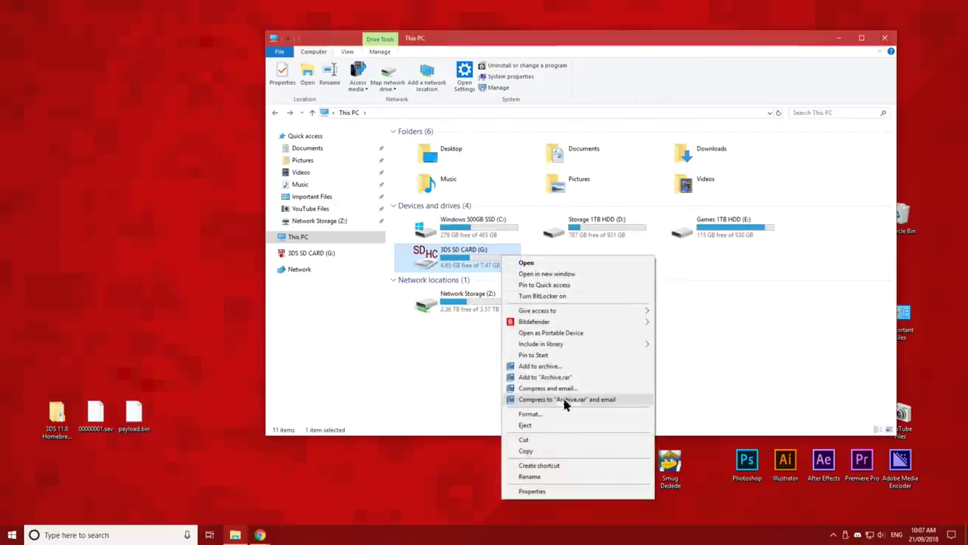
left_click(553, 423)
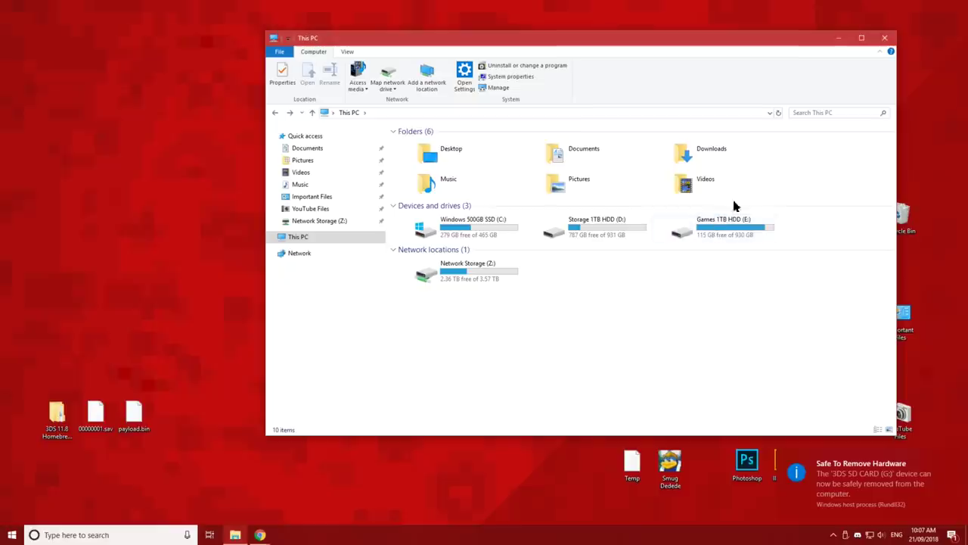
Step: Close the This PC window and move the leftover homebrew folder, 00000001.sav and payload.bin from the desktop to the Recycle Bin
left_click(882, 38)
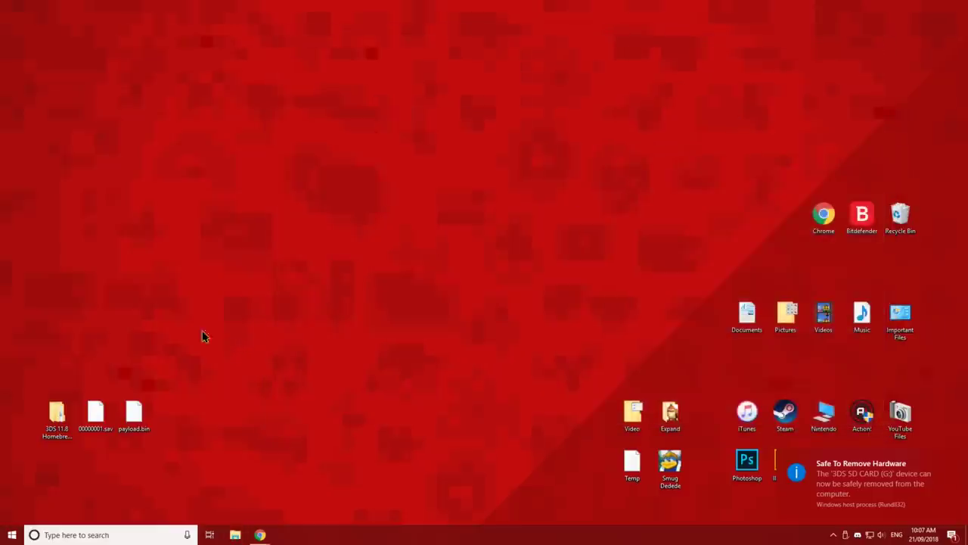
left_click_drag(42, 378, 901, 218)
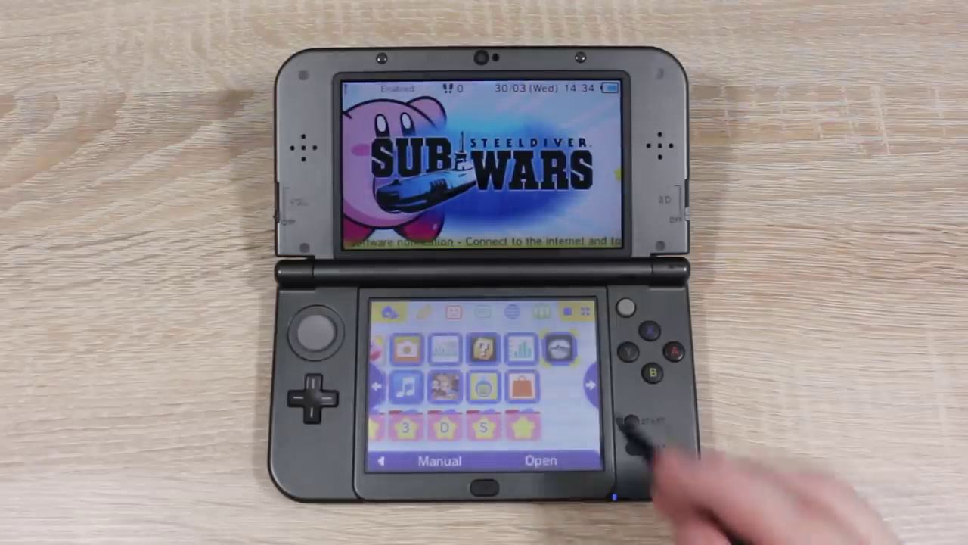
left_click(561, 348)
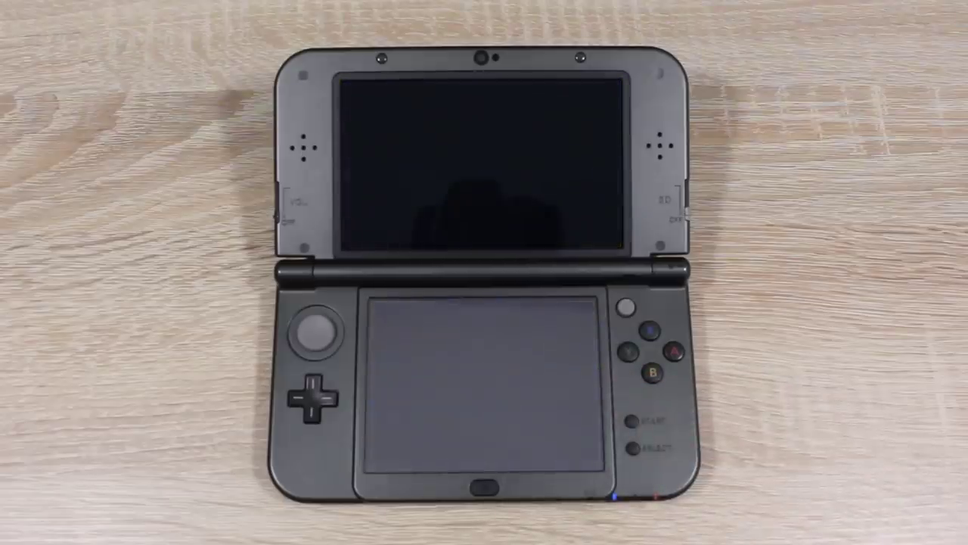